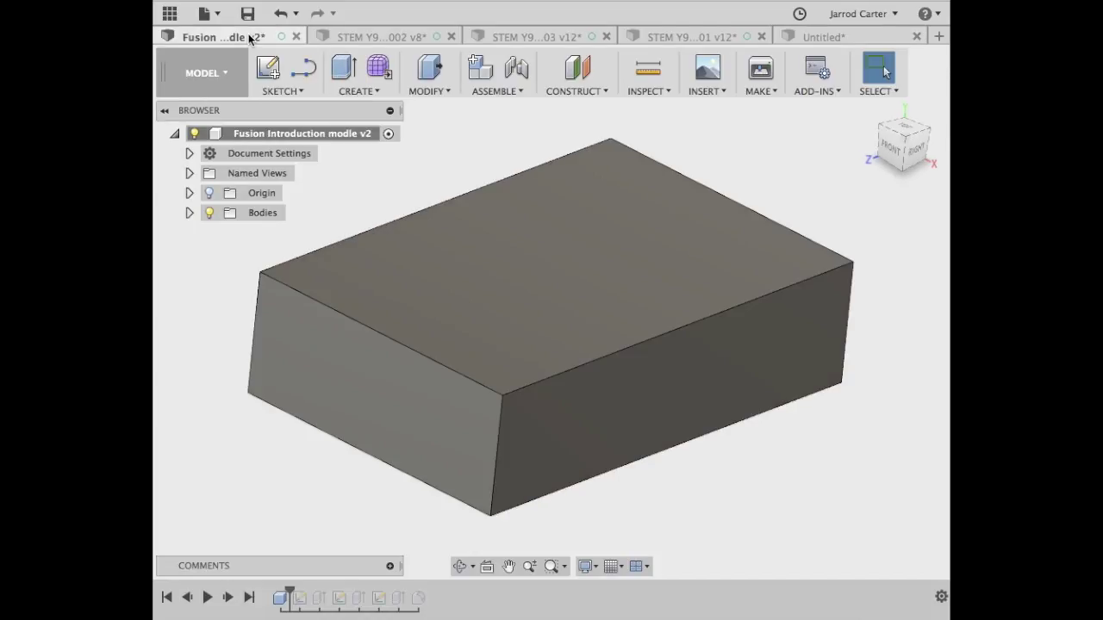
Step the reference timeline forward to the sketch and Extrude1, then switch to the Untitled box.
click(229, 597)
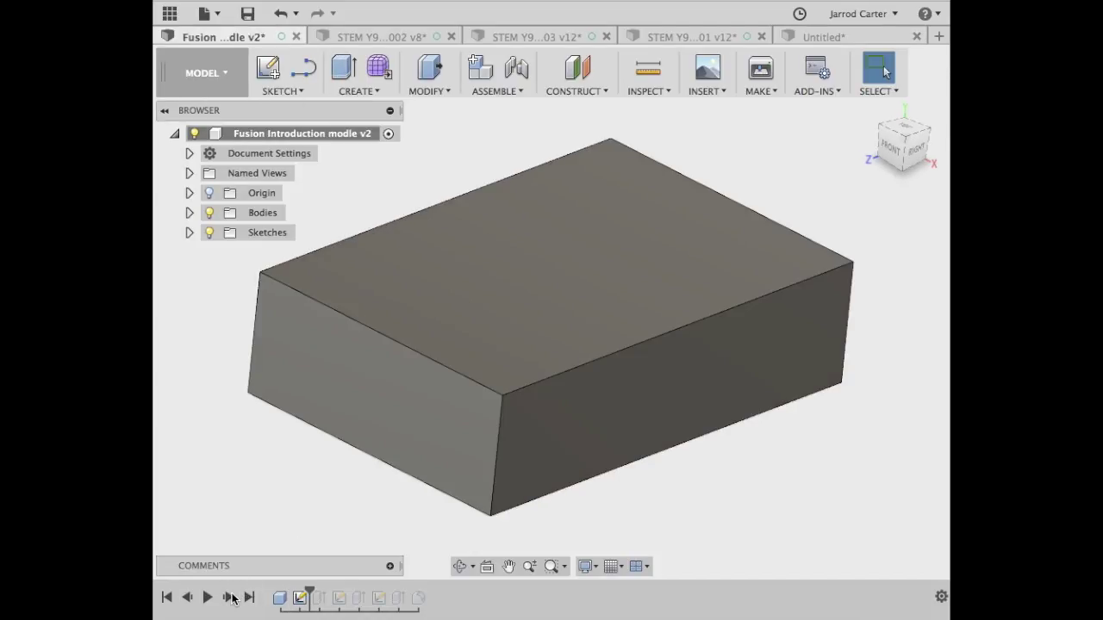
click(229, 597)
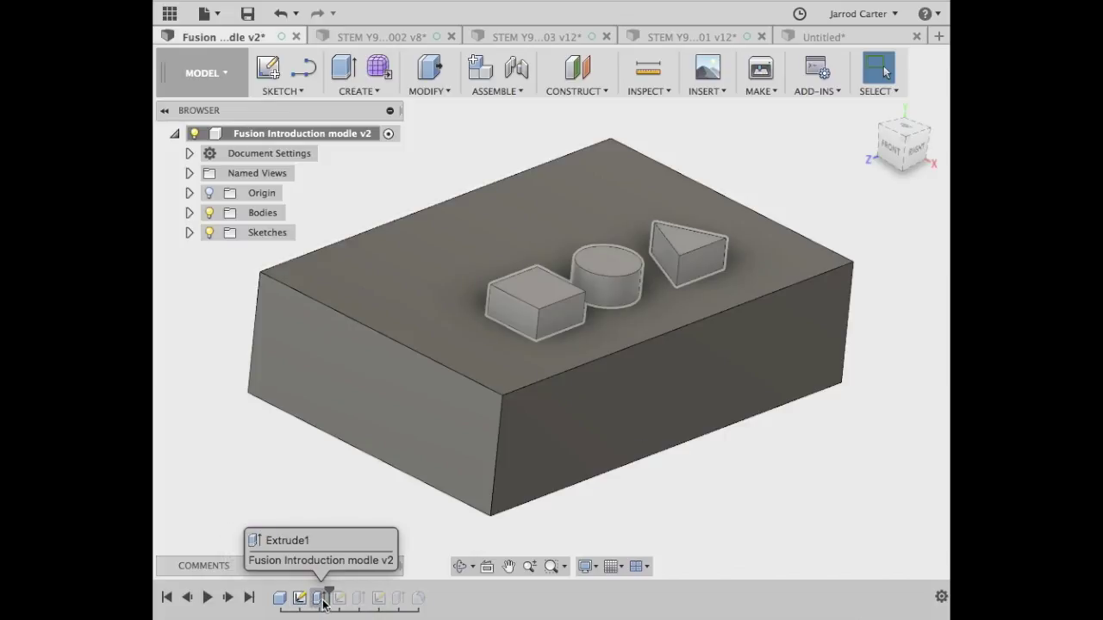
click(836, 35)
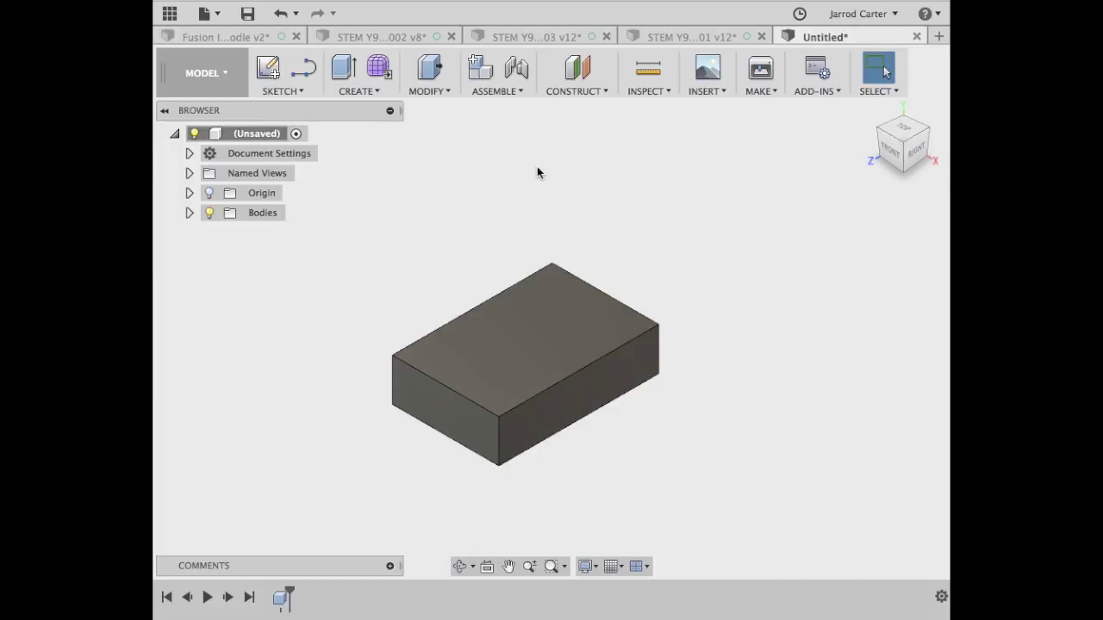
Create a new sketch on the plain box's top face in the Untitled design.
click(295, 91)
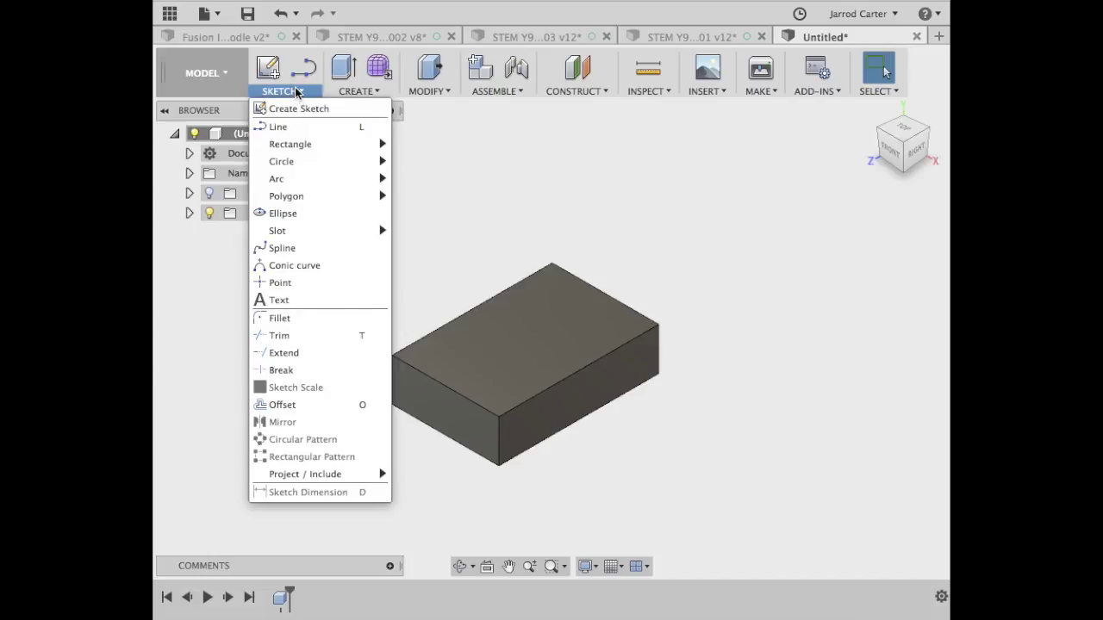
click(343, 109)
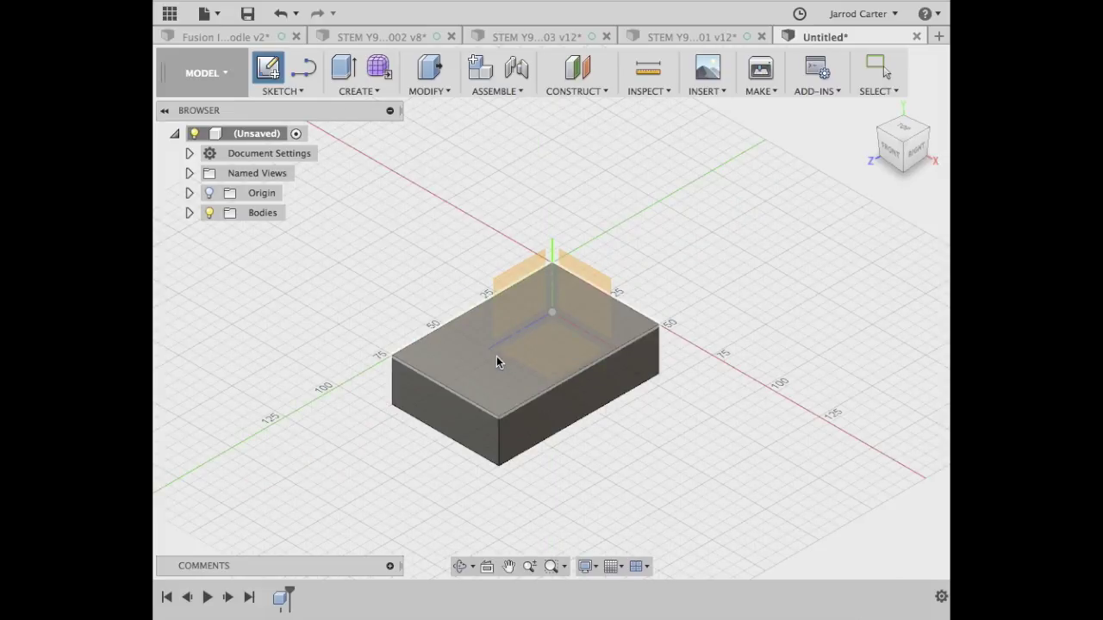
click(497, 360)
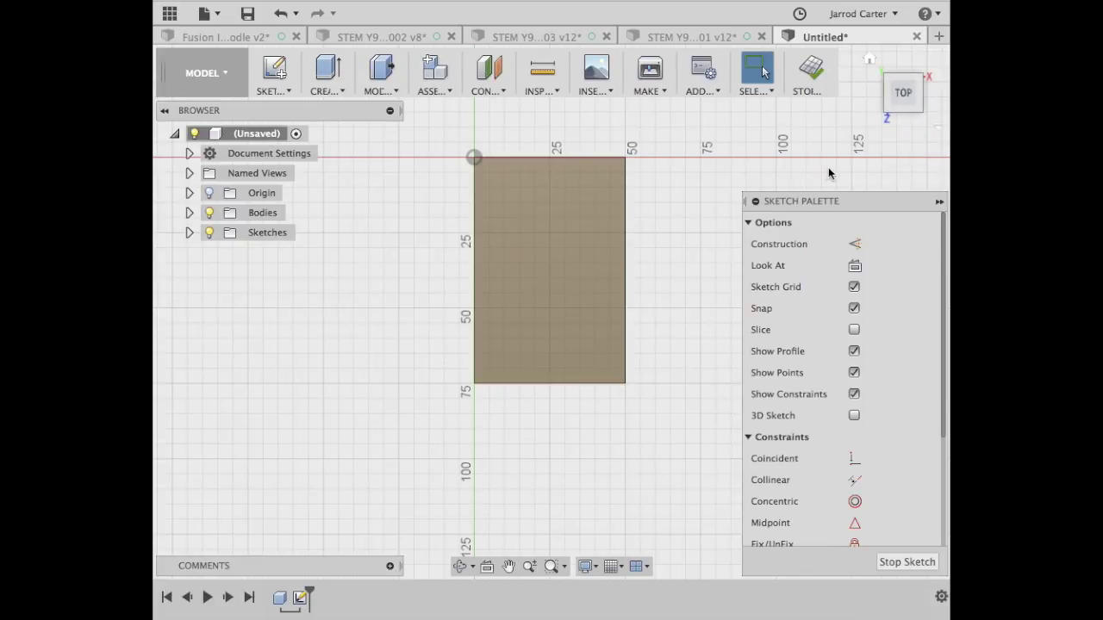
Orbit the box, return to the top view, rotate it a quarter turn and zoom in.
mouse_move(914, 116)
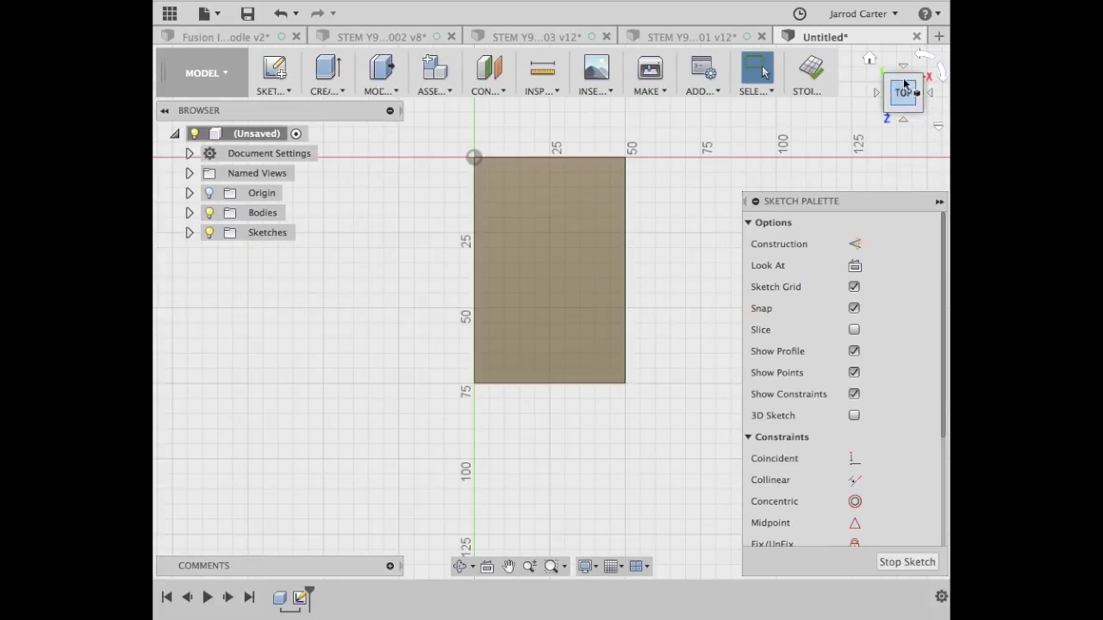
mouse_move(912, 102)
mouse_down()
mouse_move(911, 79)
mouse_move(871, 57)
mouse_move(879, 90)
mouse_move(920, 71)
mouse_move(906, 66)
mouse_move(905, 90)
mouse_up()
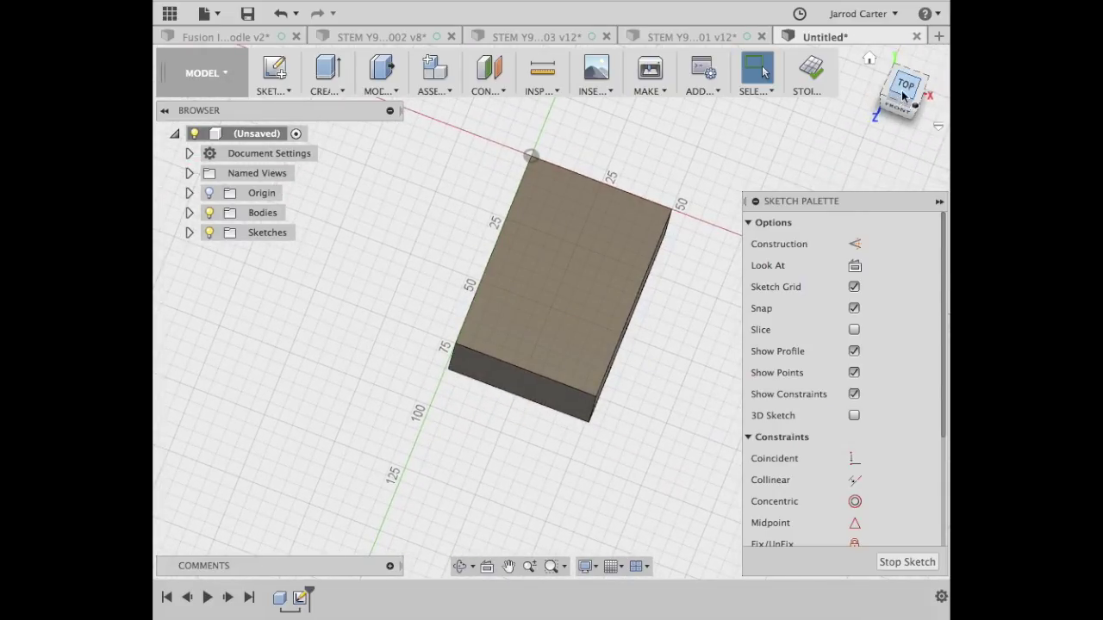
mouse_move(887, 103)
mouse_down()
mouse_move(882, 94)
mouse_move(899, 98)
mouse_move(900, 72)
mouse_move(887, 76)
mouse_move(903, 83)
mouse_up()
click(902, 83)
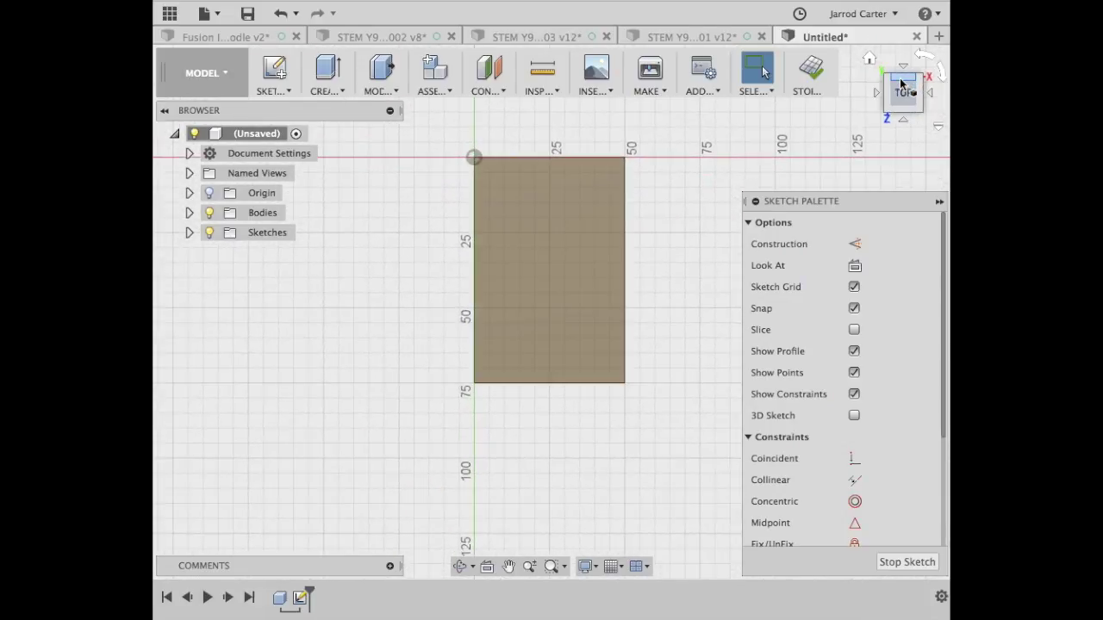
click(941, 75)
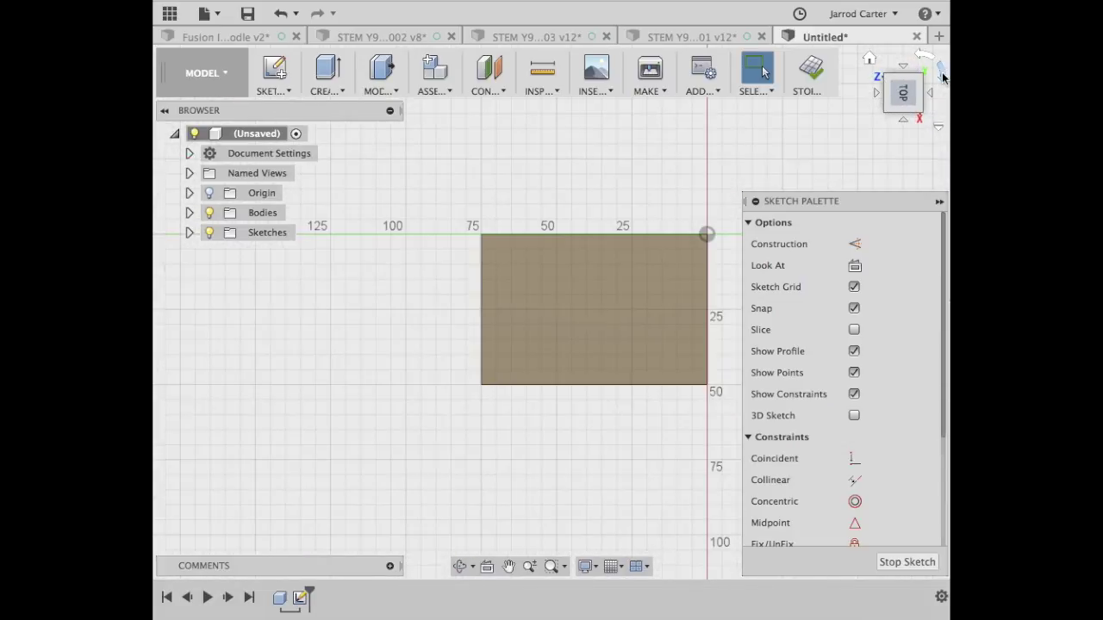
scroll(652, 272, up, 2)
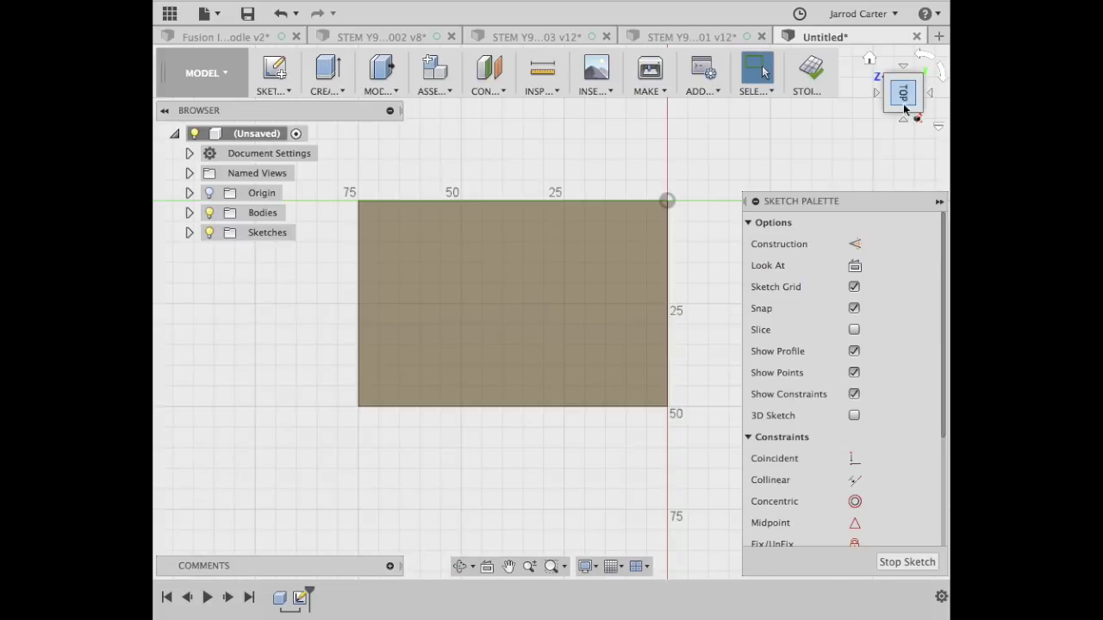
Draw a roughly 13 by 12 mm 2-point rectangle toward the face's lower left.
click(289, 91)
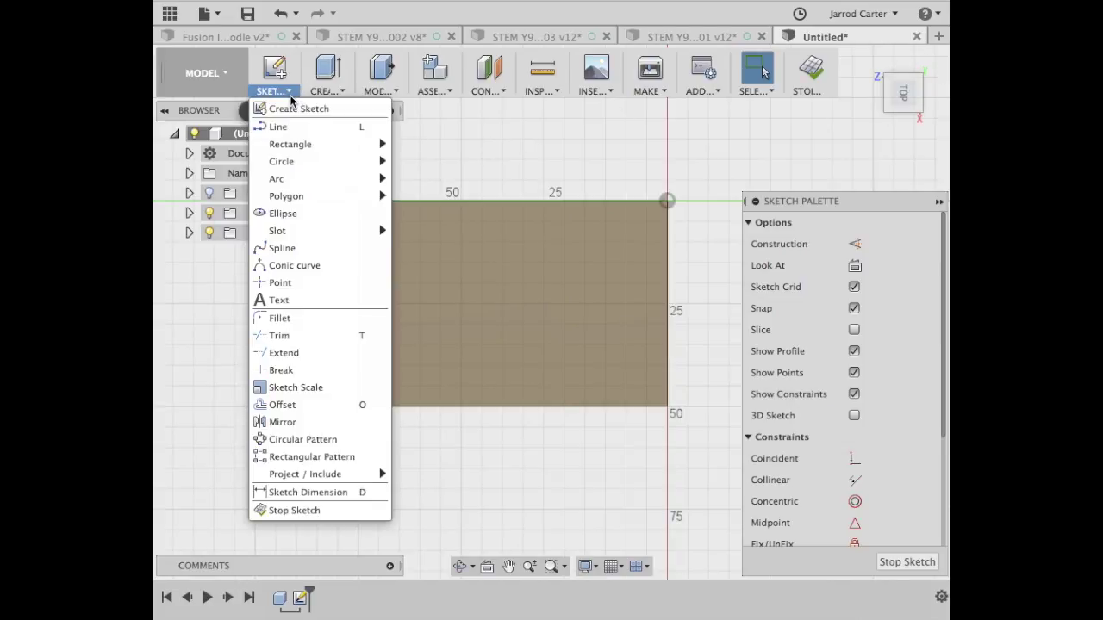
mouse_move(301, 147)
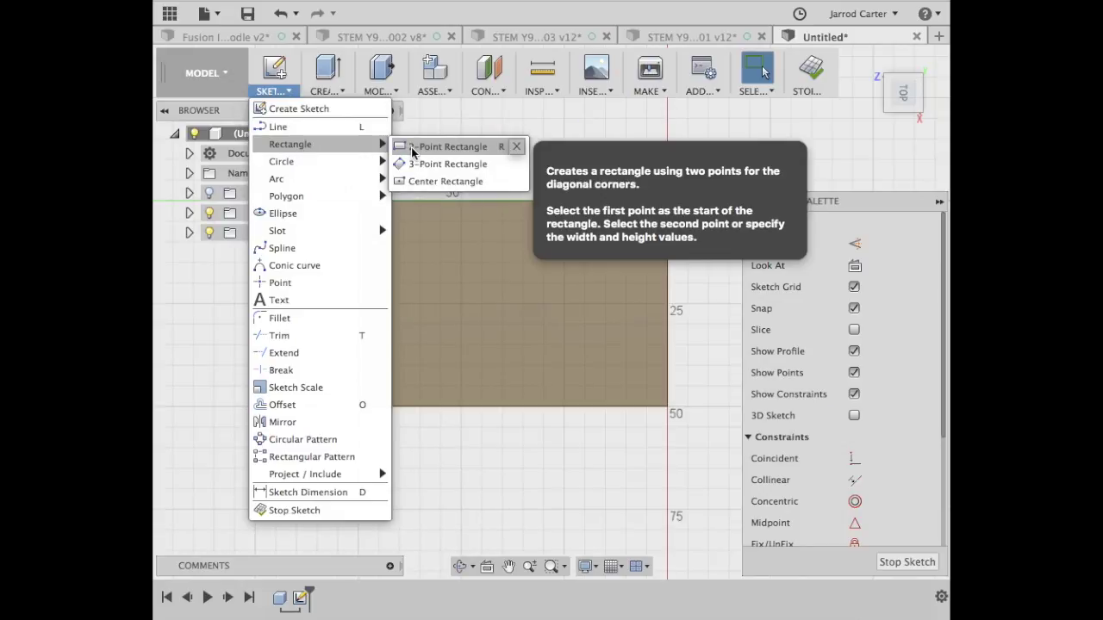
click(466, 155)
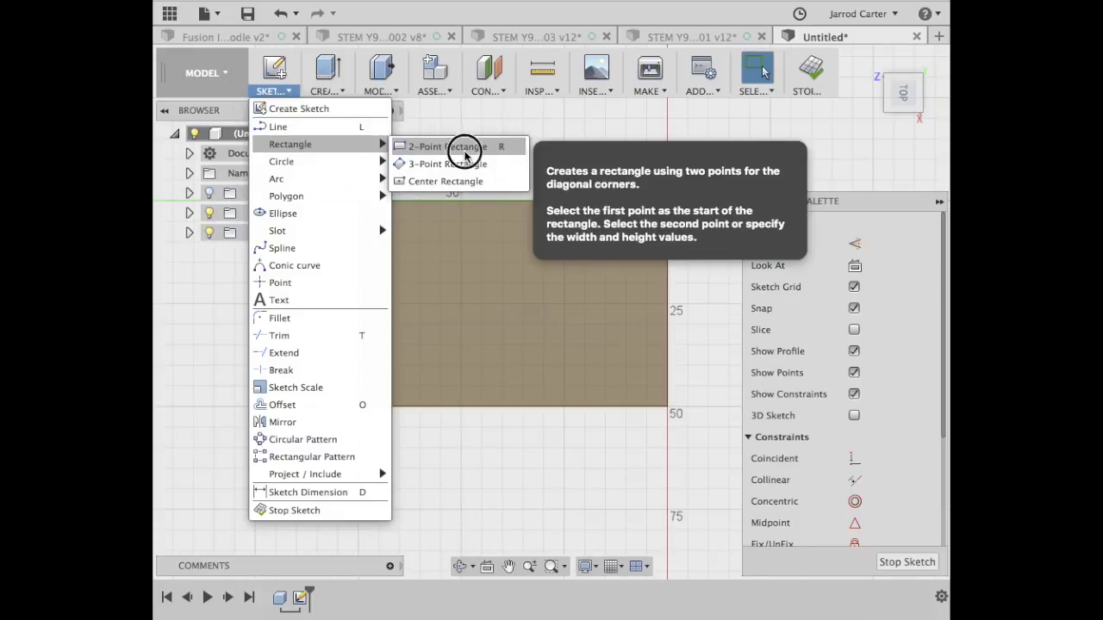
click(399, 365)
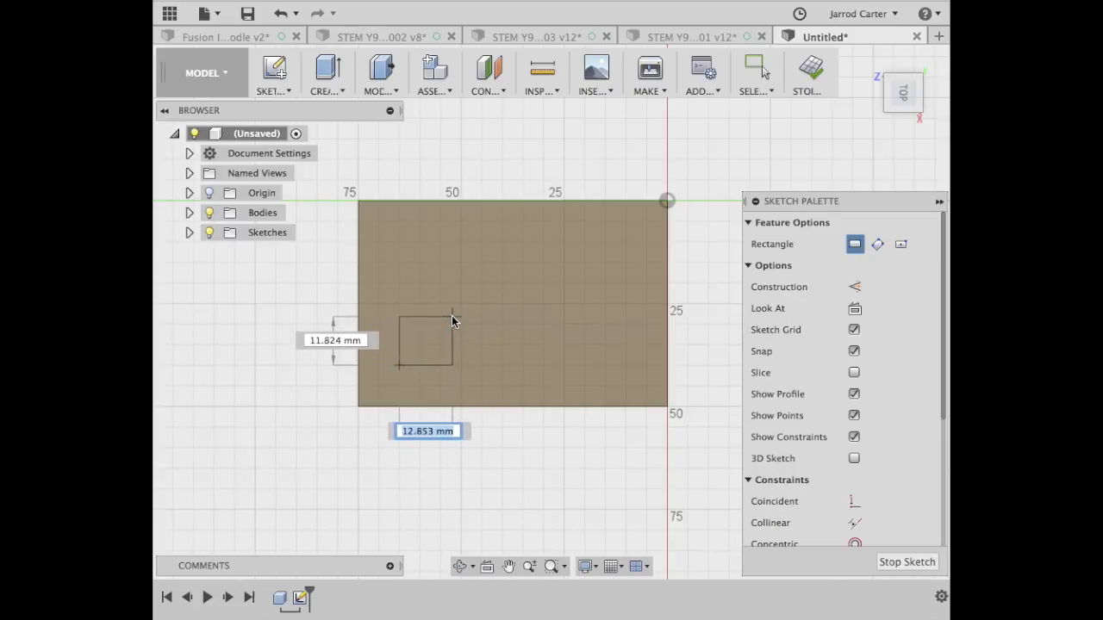
click(452, 319)
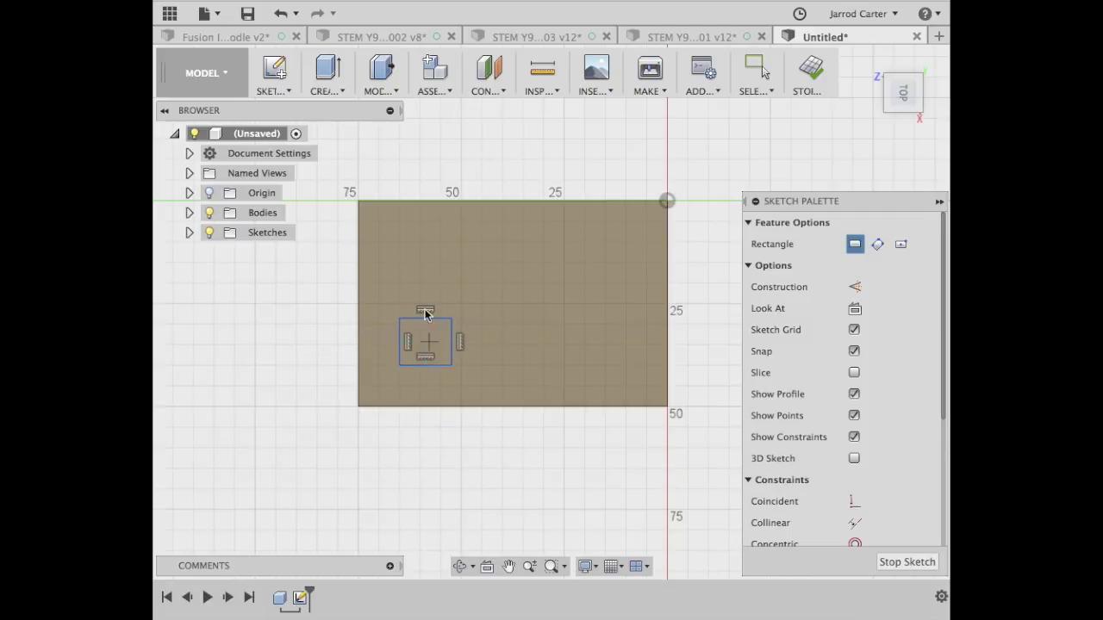
click(287, 91)
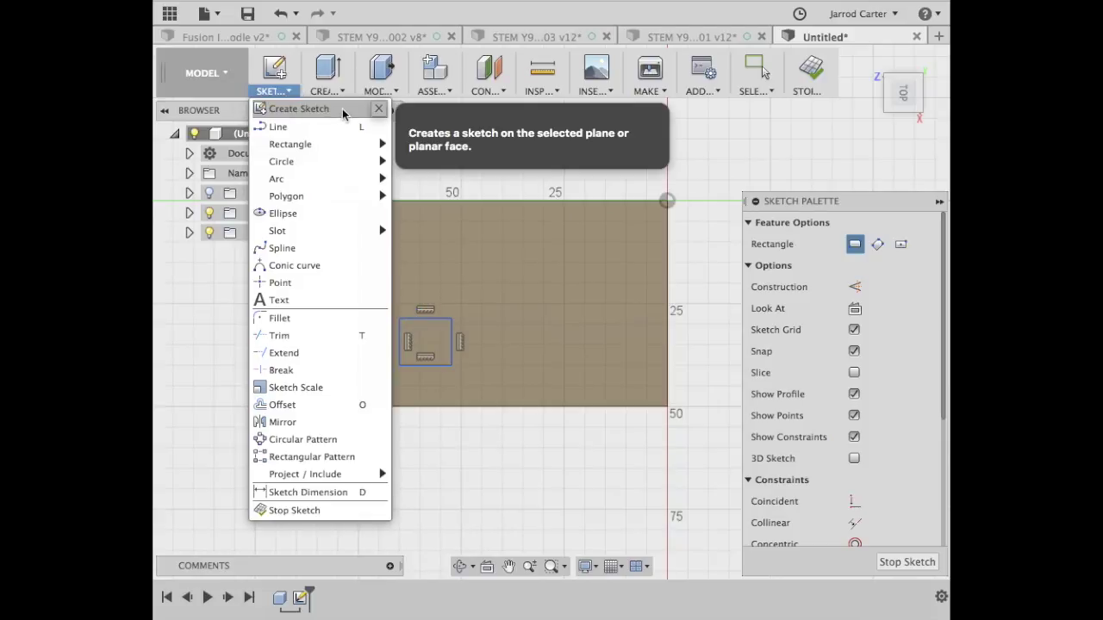
Dimension the small rectangle's bottom edge to a 10 mm width.
click(350, 493)
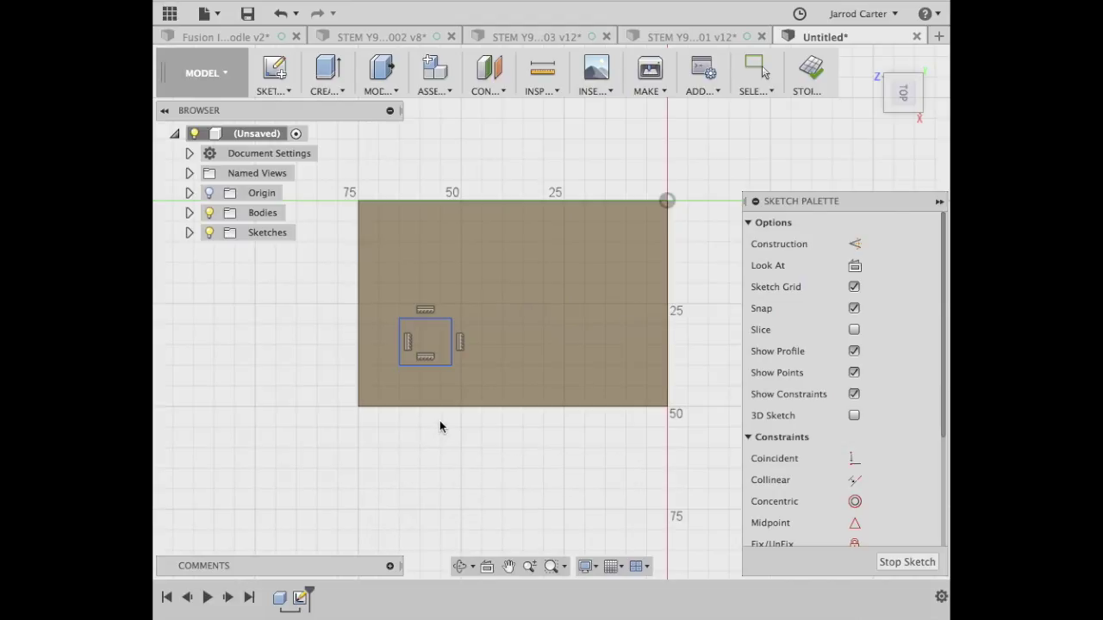
click(435, 366)
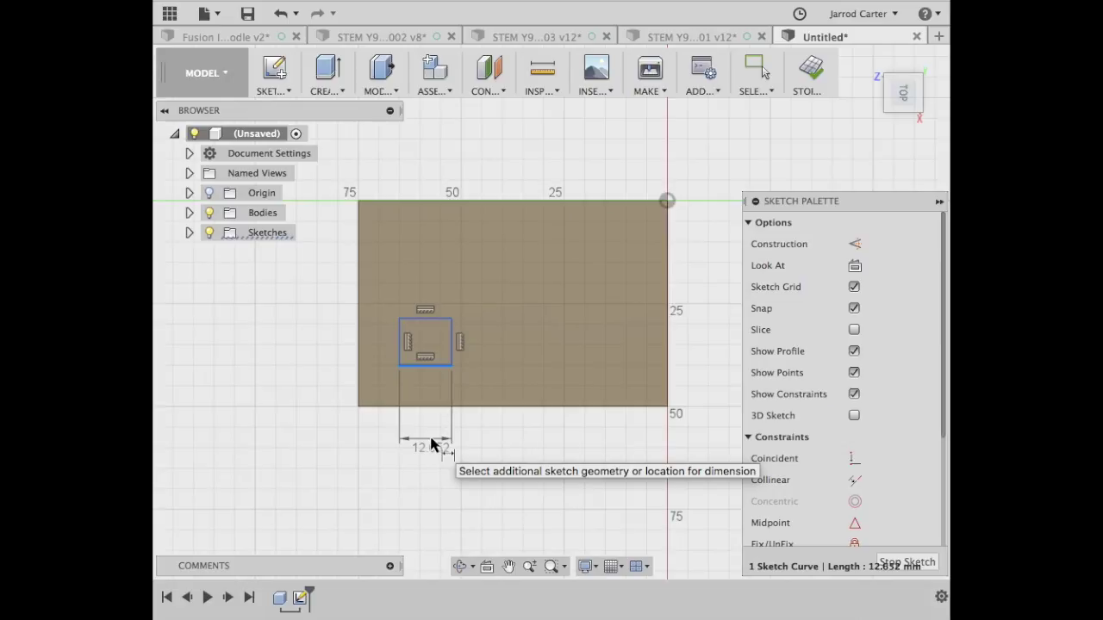
click(431, 438)
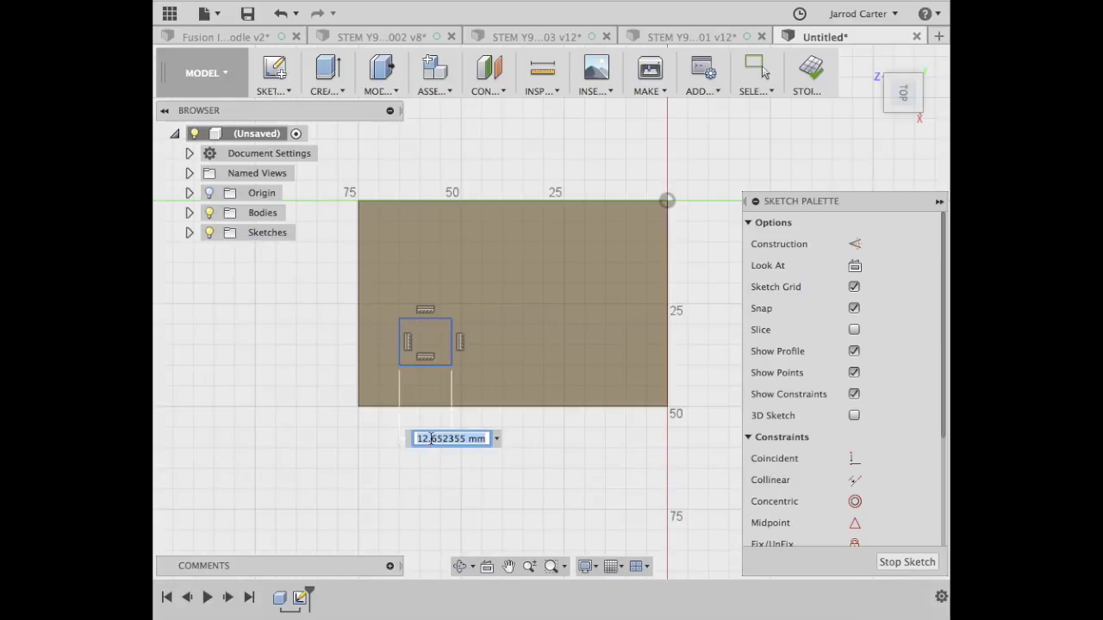
text(1)
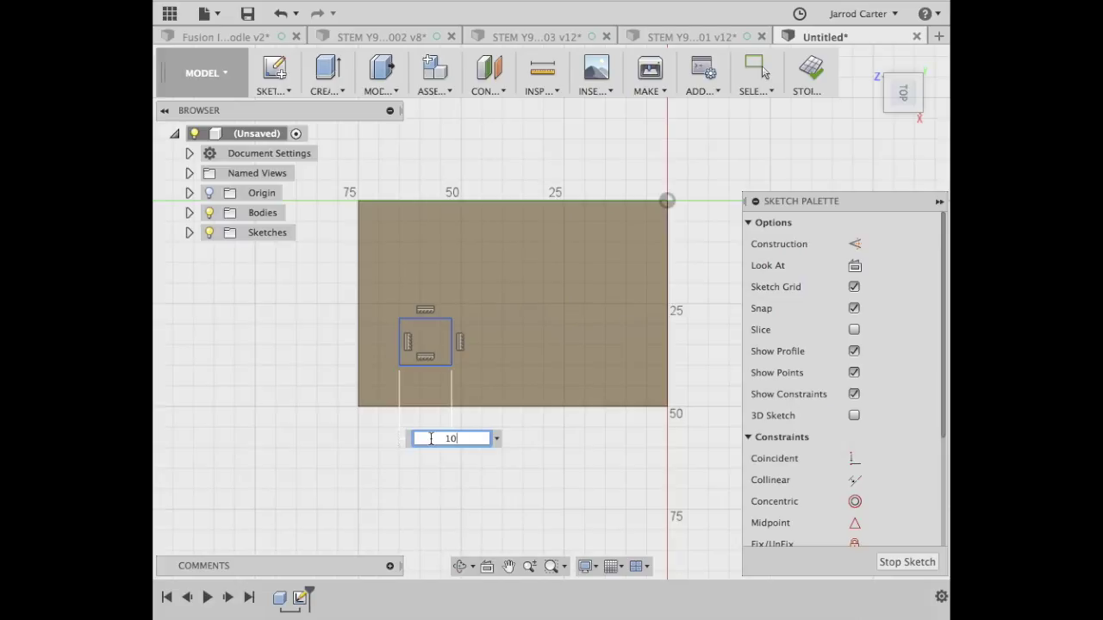
text(0)
key(Return)
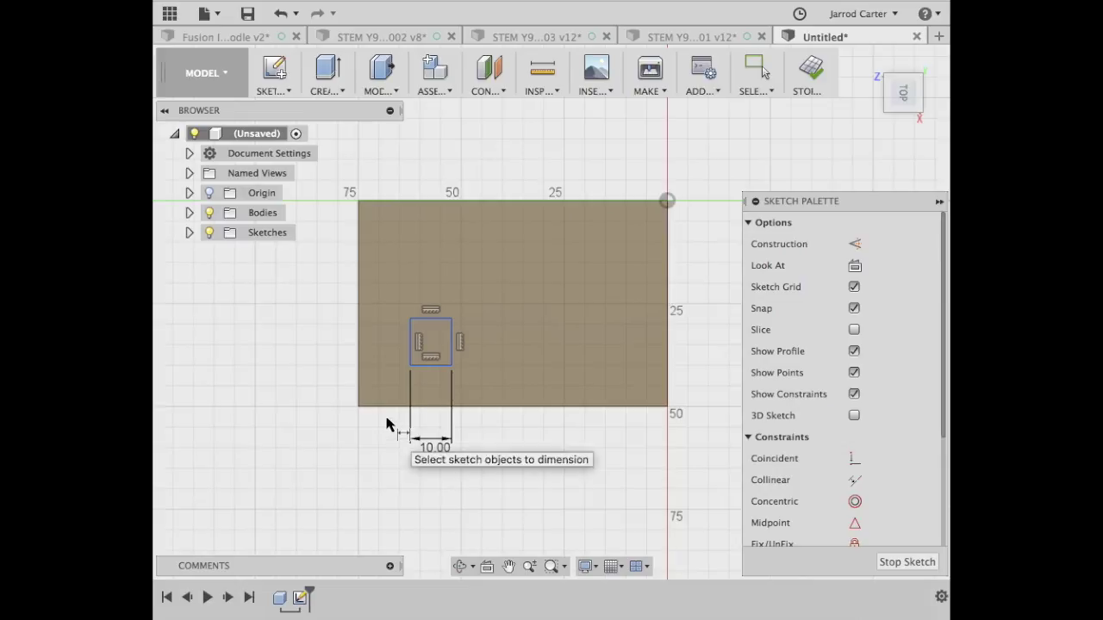
click(411, 345)
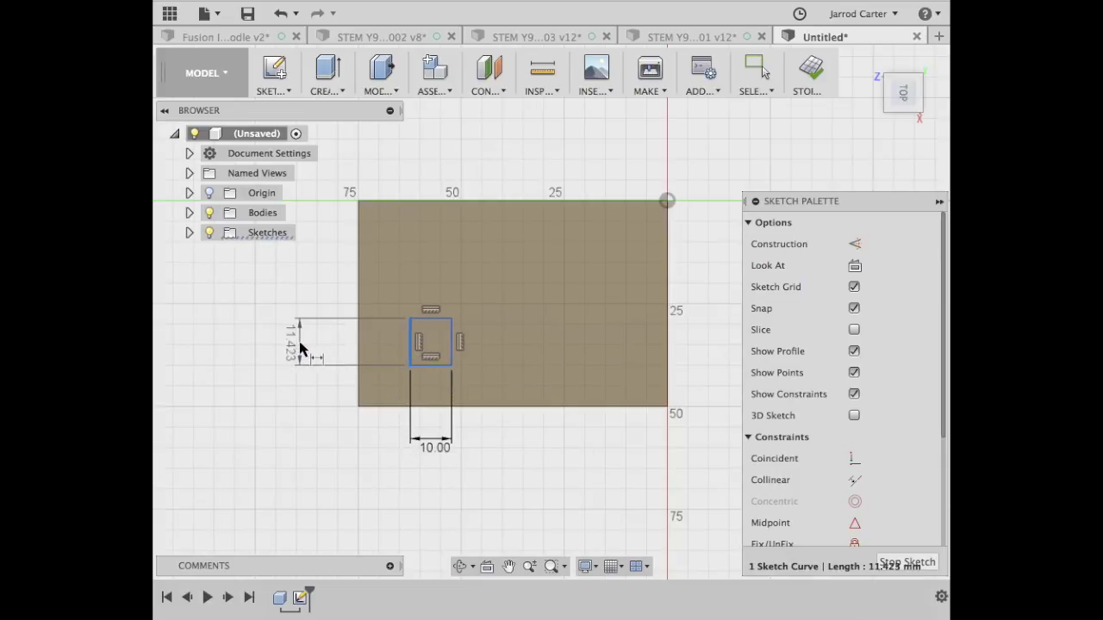
Dimension the rectangle's left edge to 10 mm, making it a 10 mm square.
click(303, 344)
text(1)
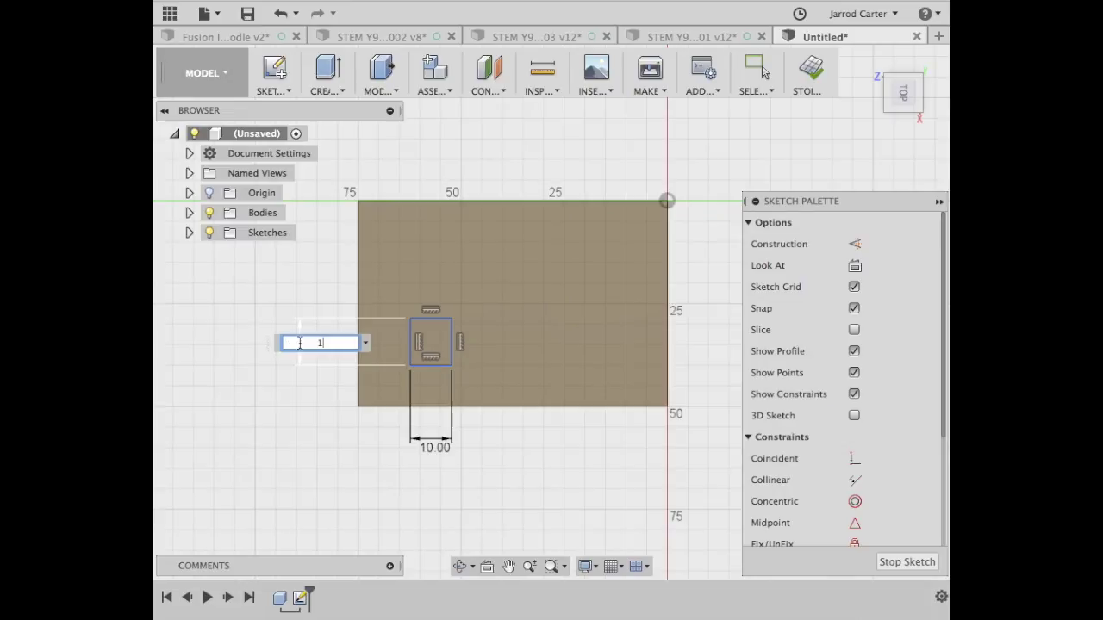
text(0)
key(Return)
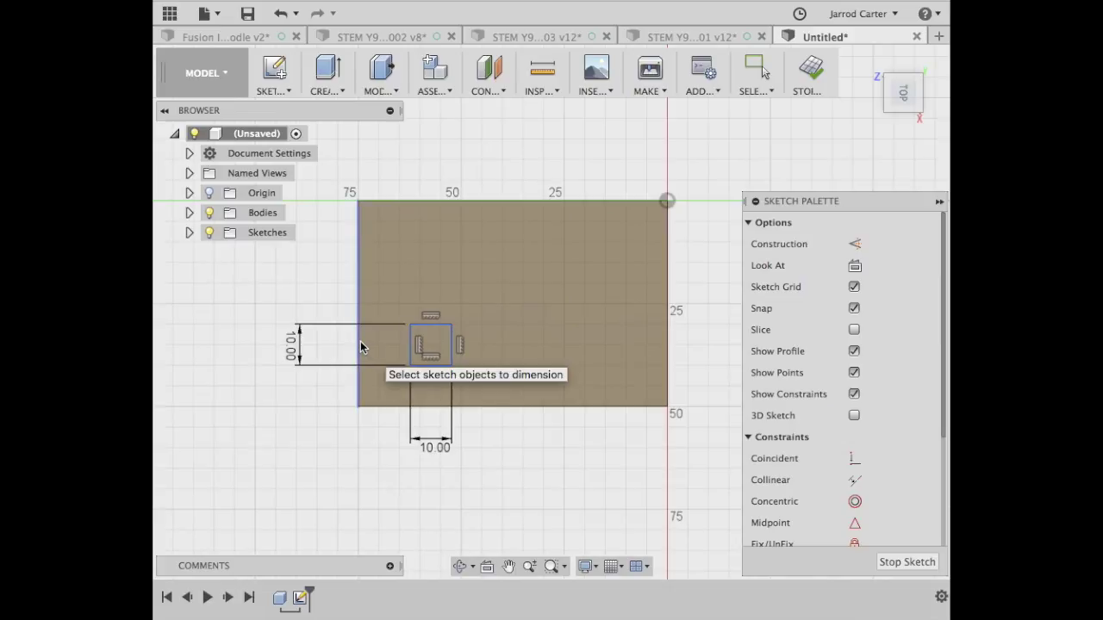
Dimension the square's left edge 10 mm from the face's left edge.
click(361, 343)
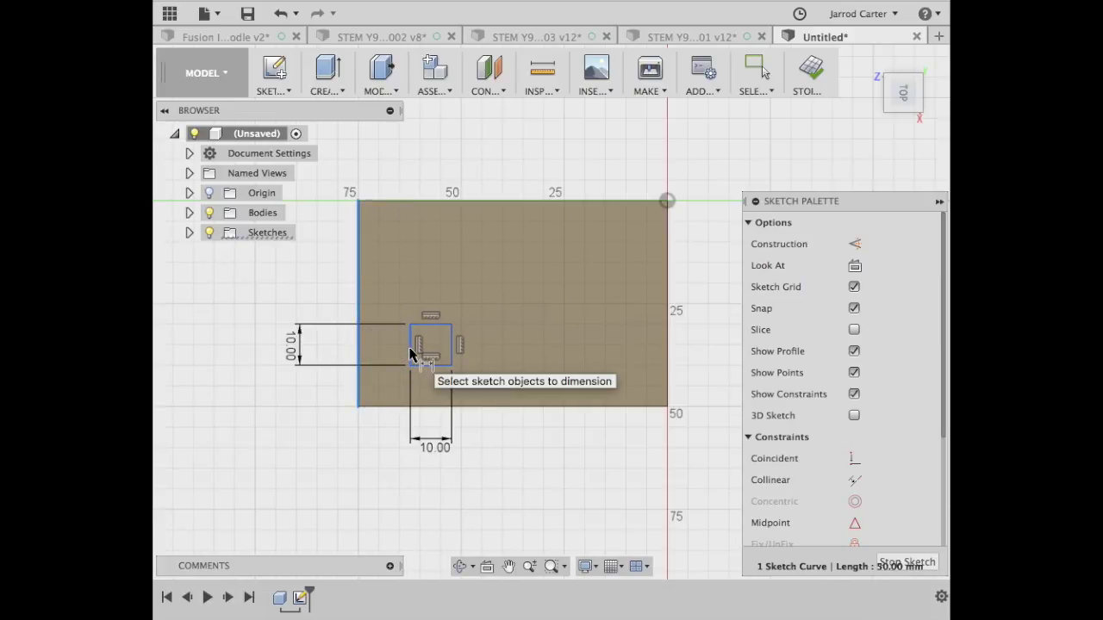
click(409, 349)
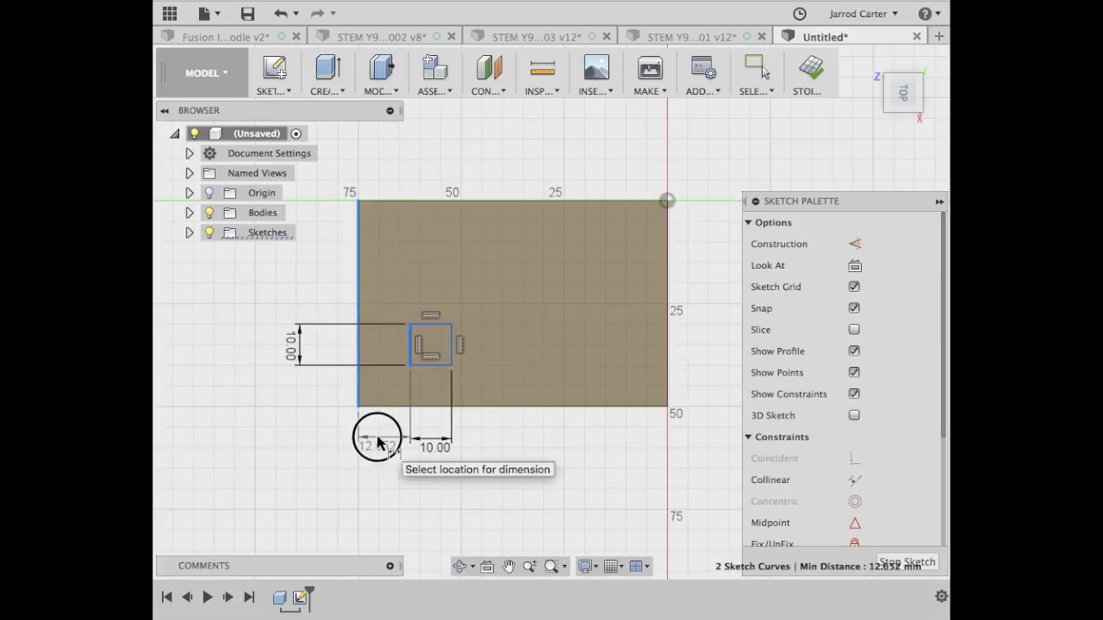
click(377, 437)
text(10)
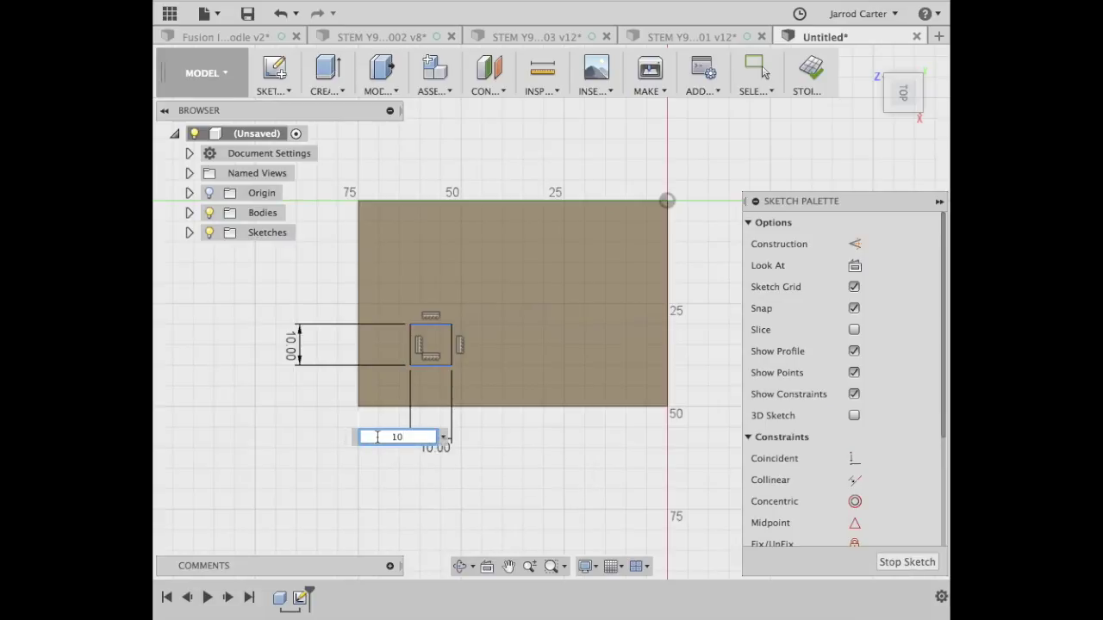
key(Return)
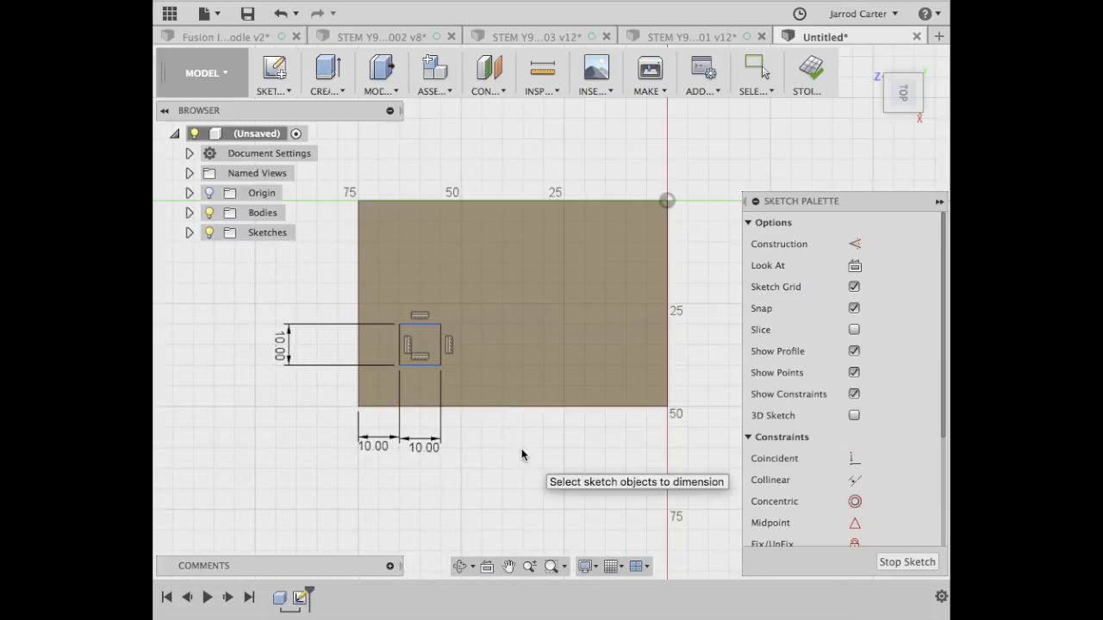
Dimension the square 10 mm above the face's bottom edge, then compare with the reference model.
click(431, 406)
click(429, 369)
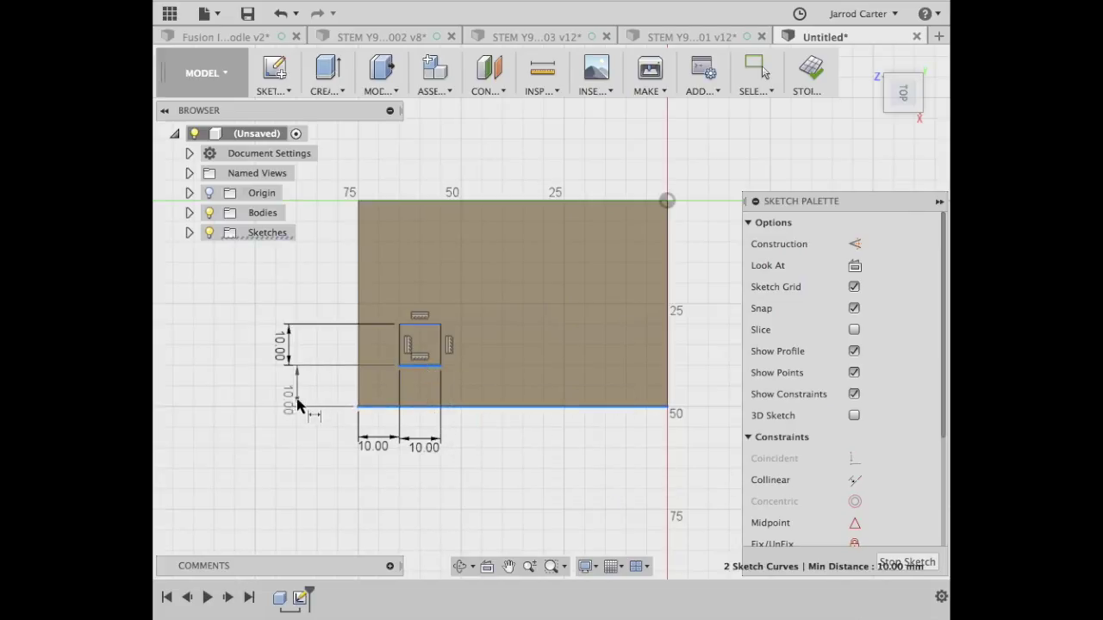
click(297, 401)
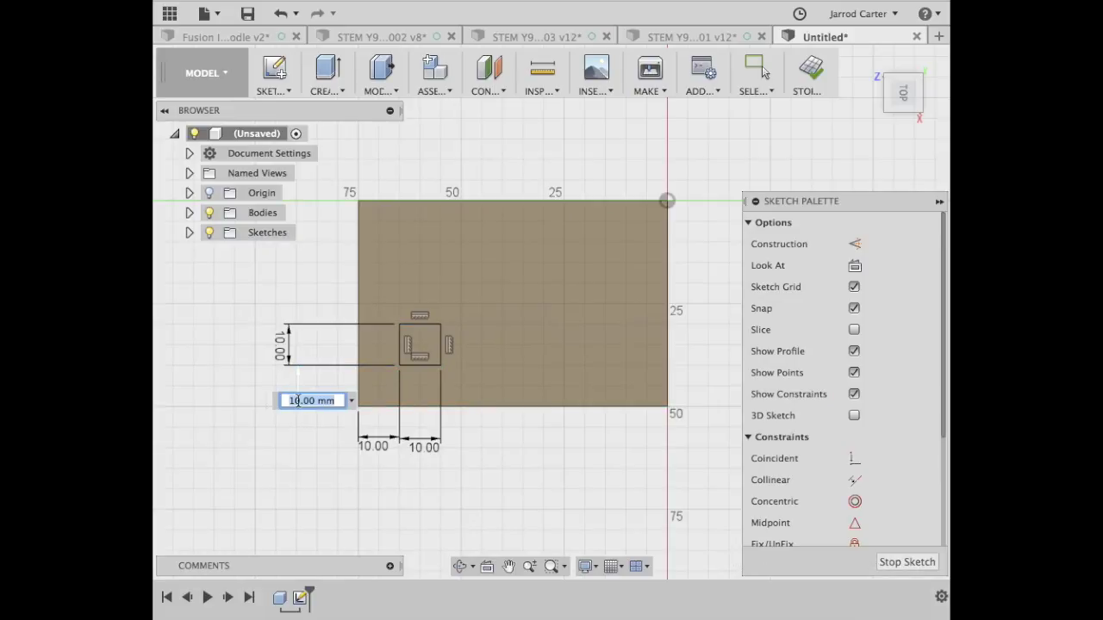
text(10)
key(Return)
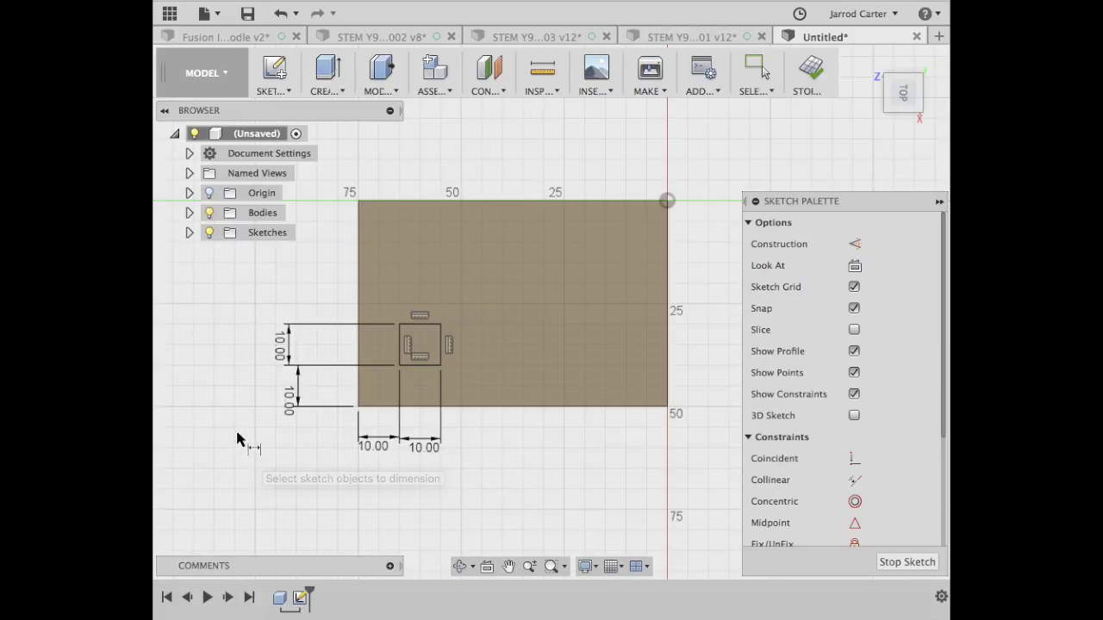
click(226, 38)
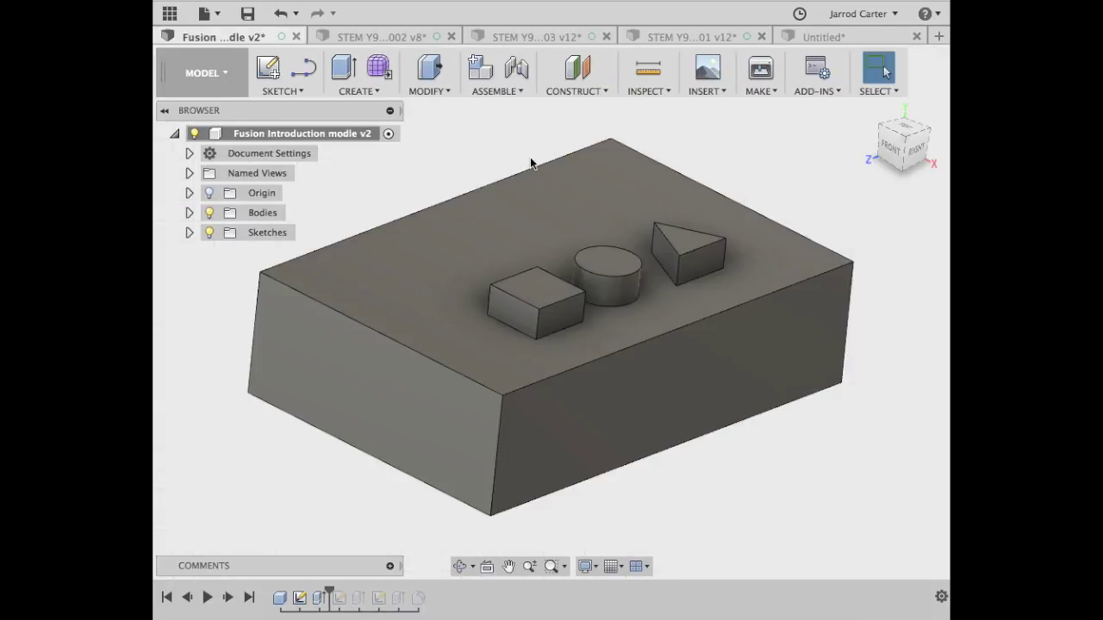
click(803, 38)
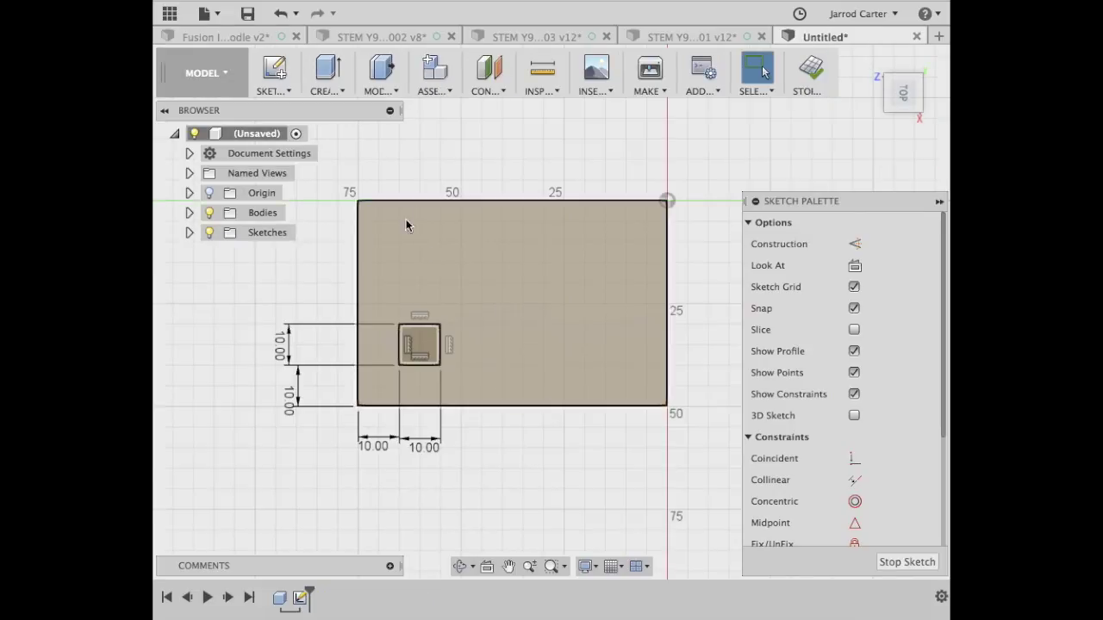
Draw a center-diameter circle about 11.5 mm across just right of the square.
click(289, 91)
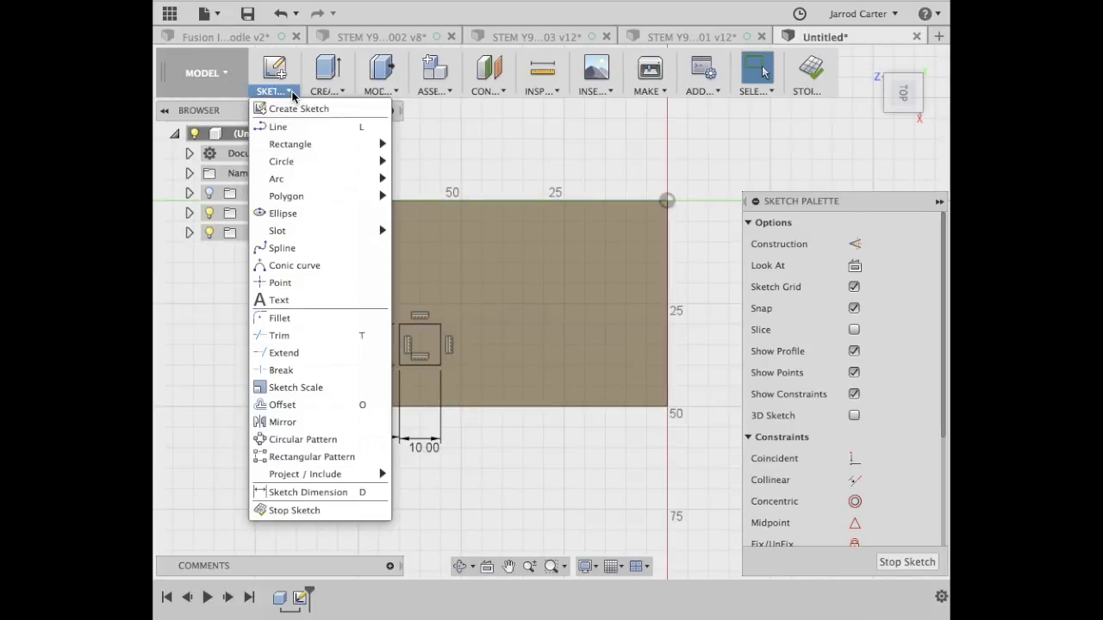
mouse_move(302, 169)
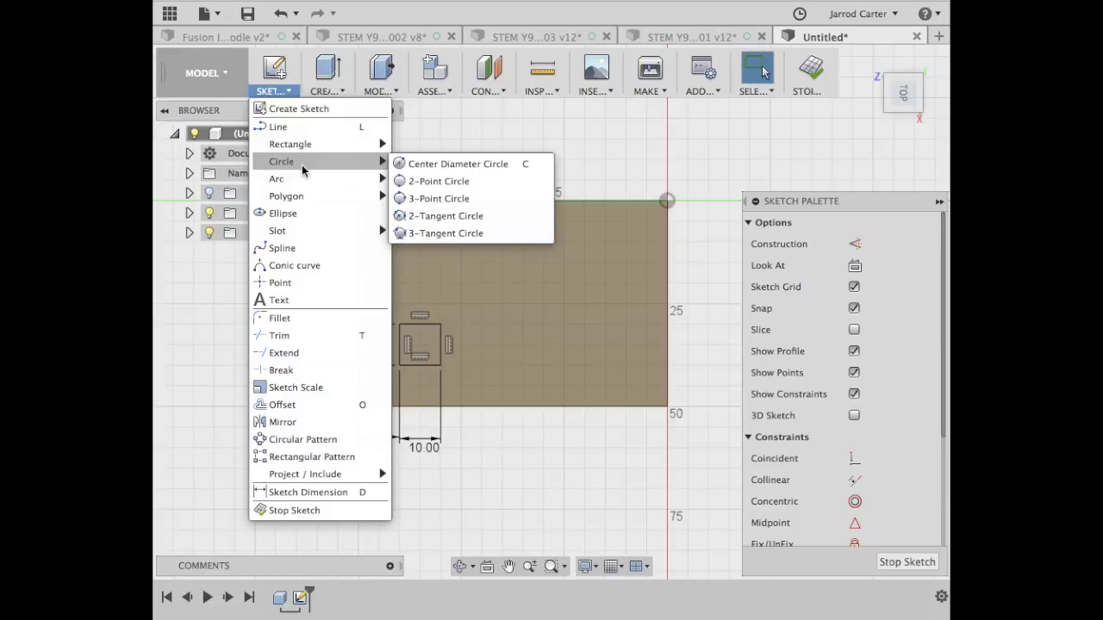
click(440, 168)
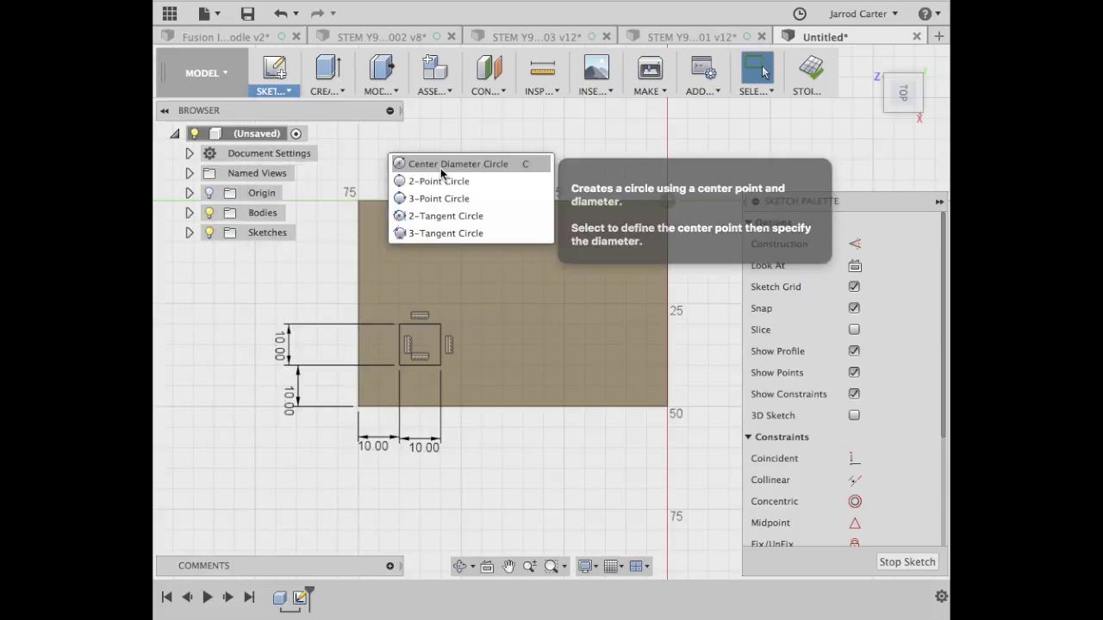
click(492, 345)
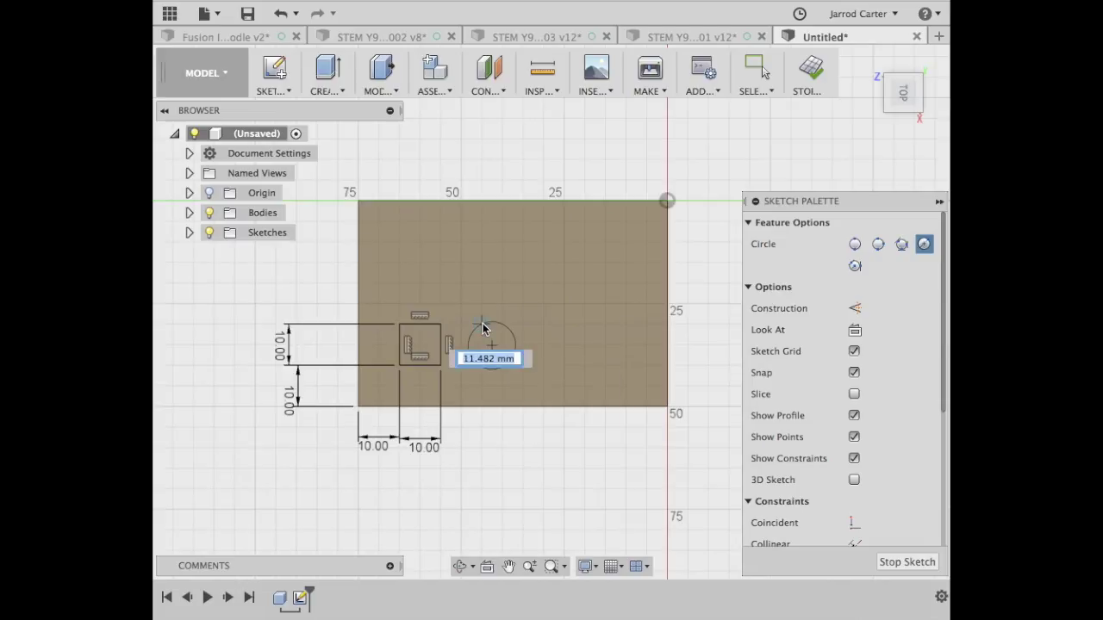
click(484, 331)
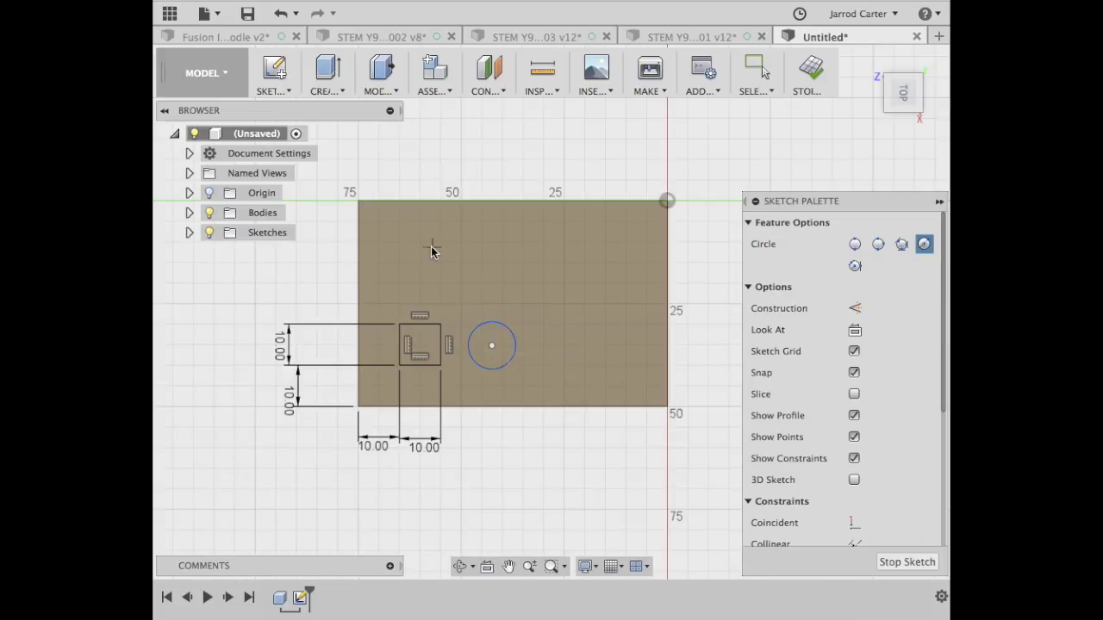
click(290, 95)
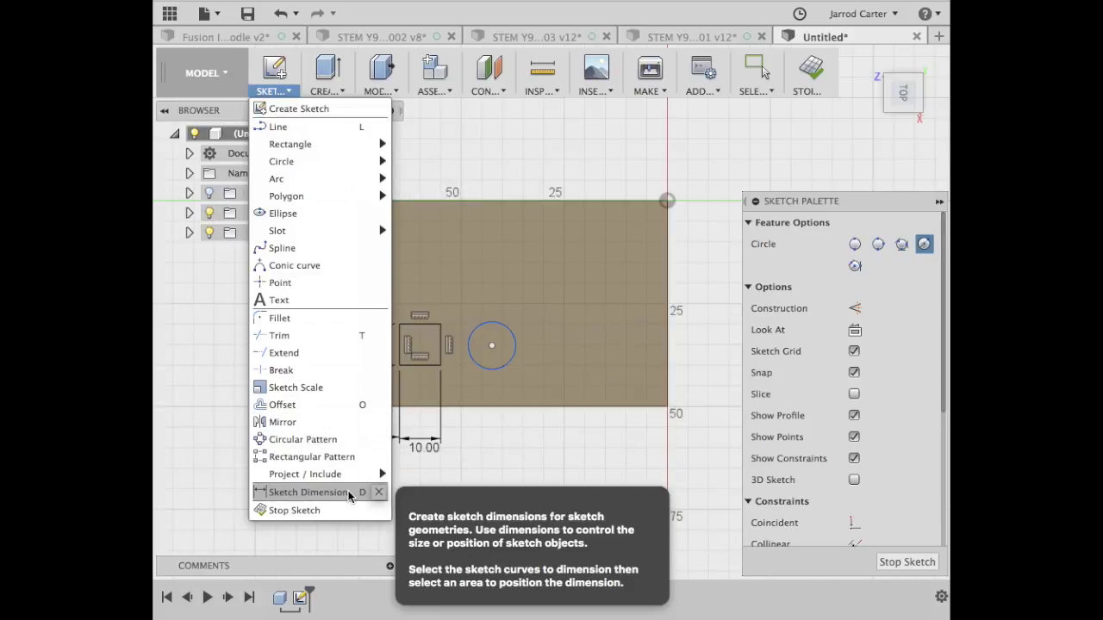
Dimension the circle's diameter to exactly 10 mm.
click(348, 493)
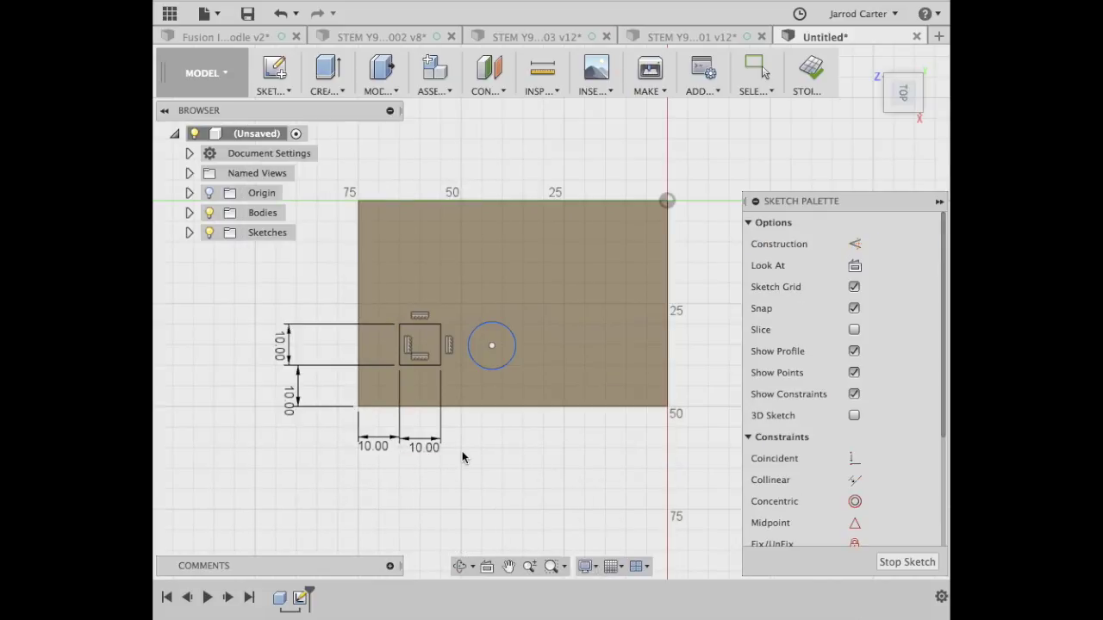
click(517, 351)
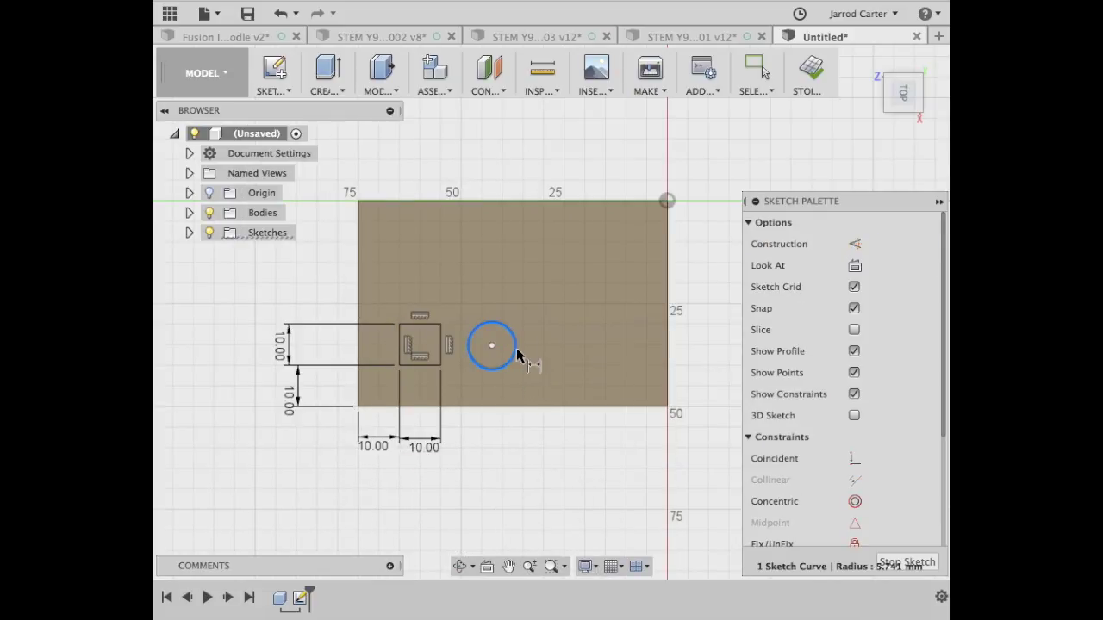
click(574, 277)
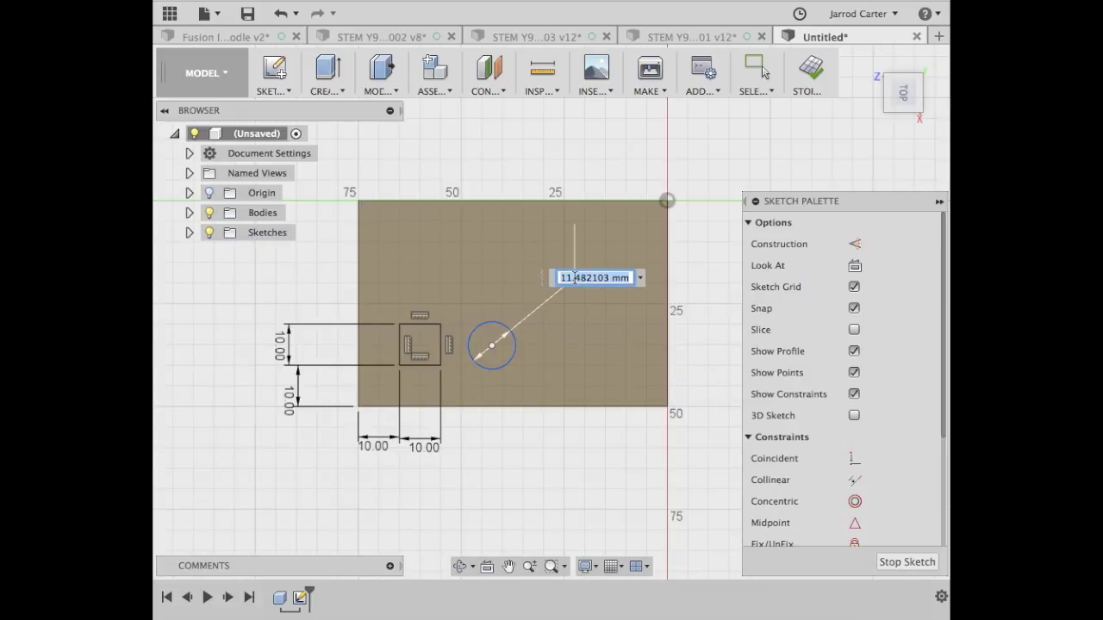
text(10)
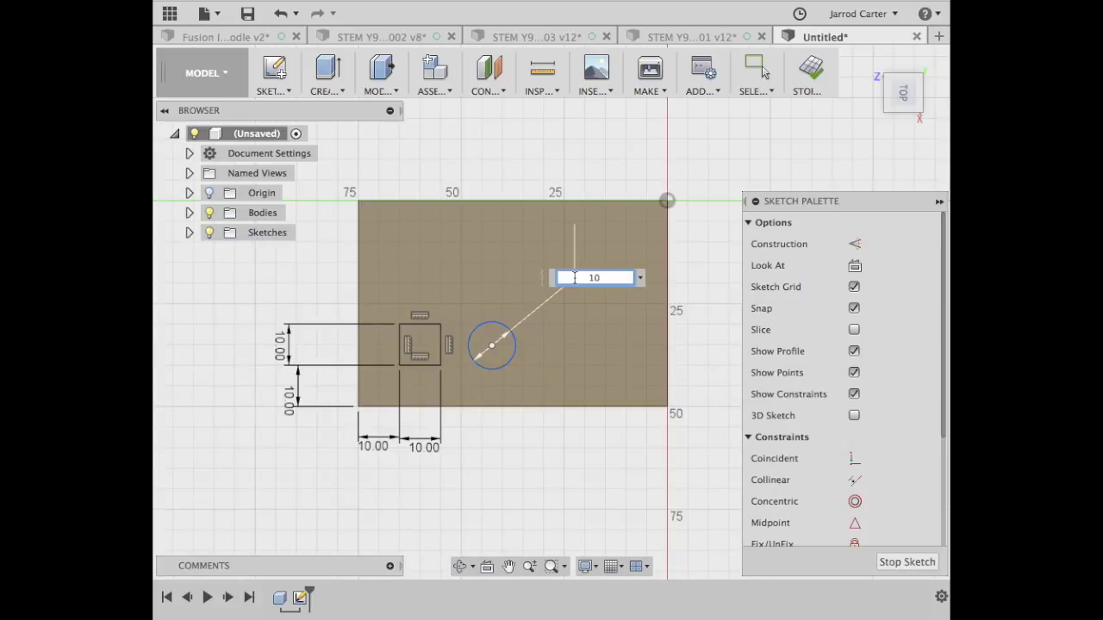
key(Return)
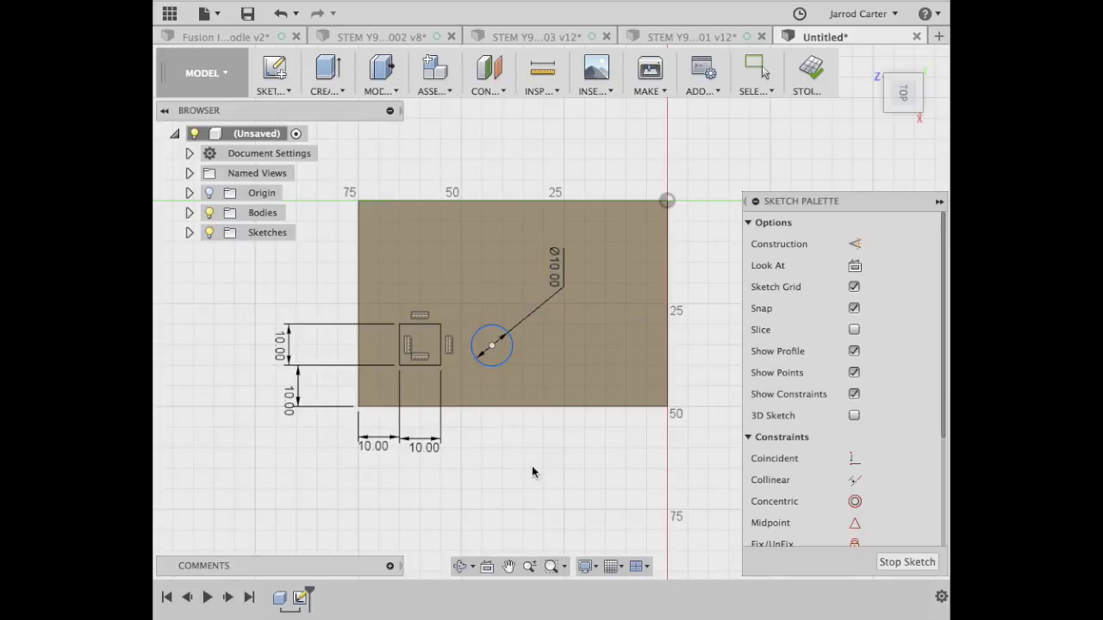
click(492, 347)
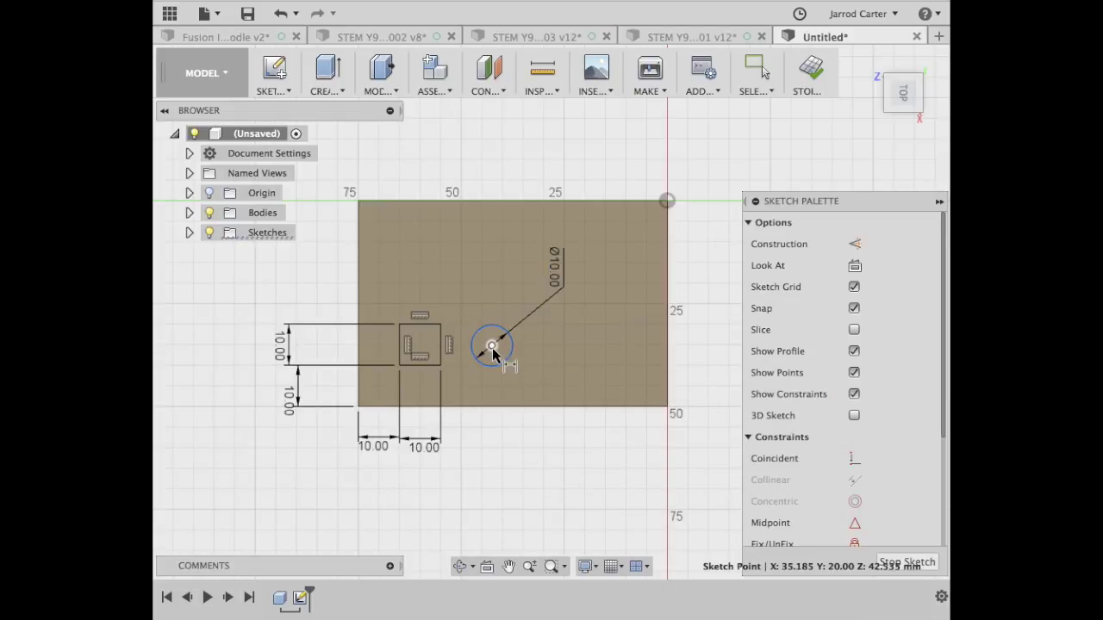
Dimension the circle's centre 12.5 mm right of the square's right edge.
click(442, 352)
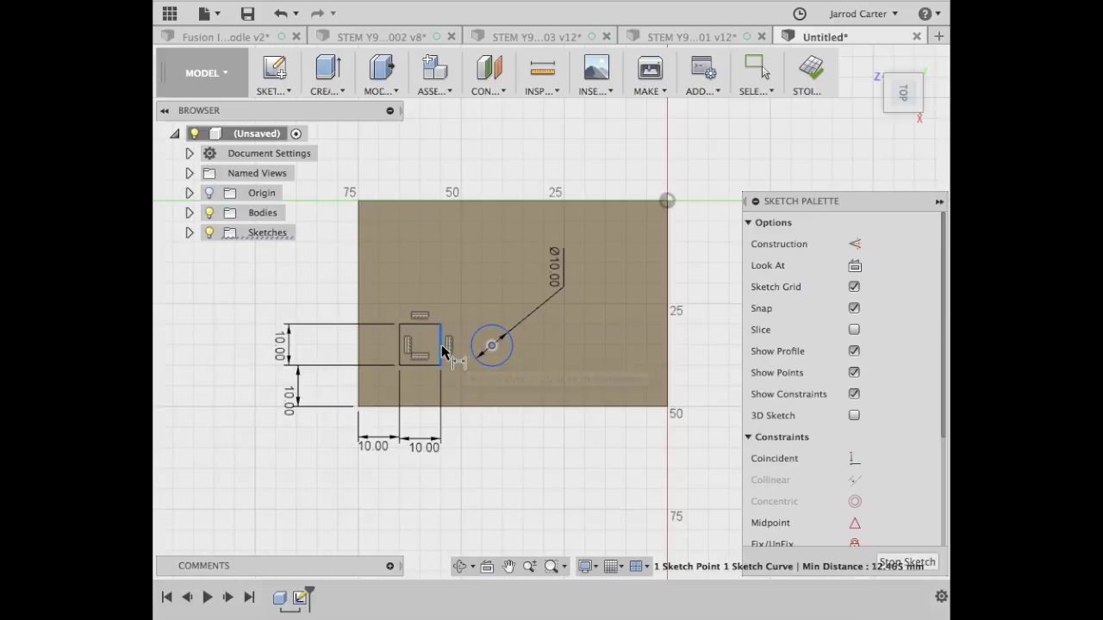
click(461, 495)
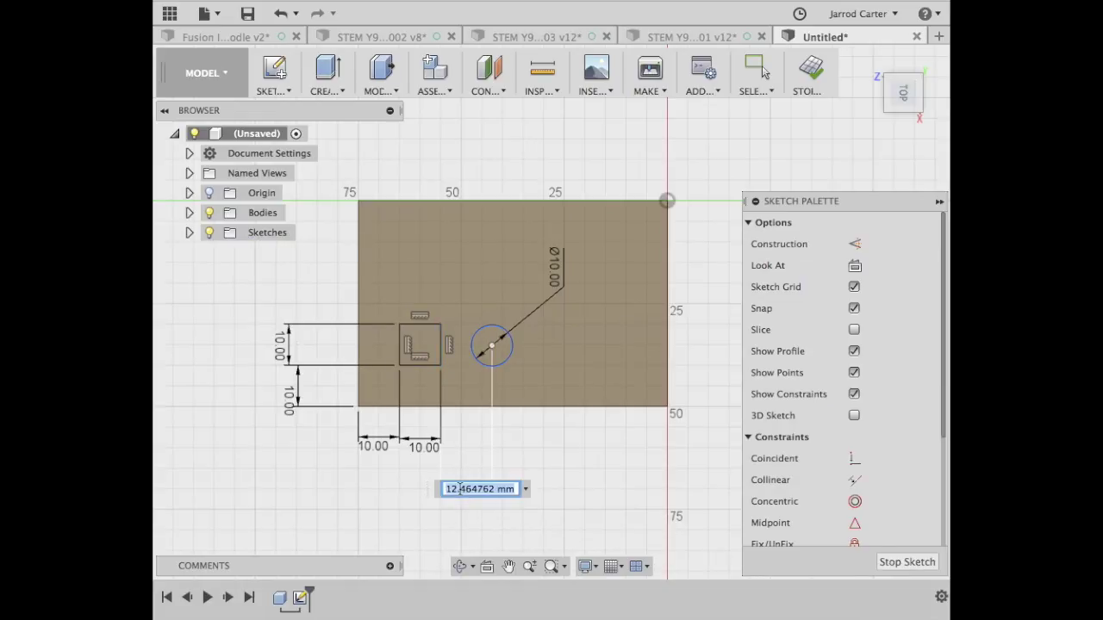
text(12.5)
key(Return)
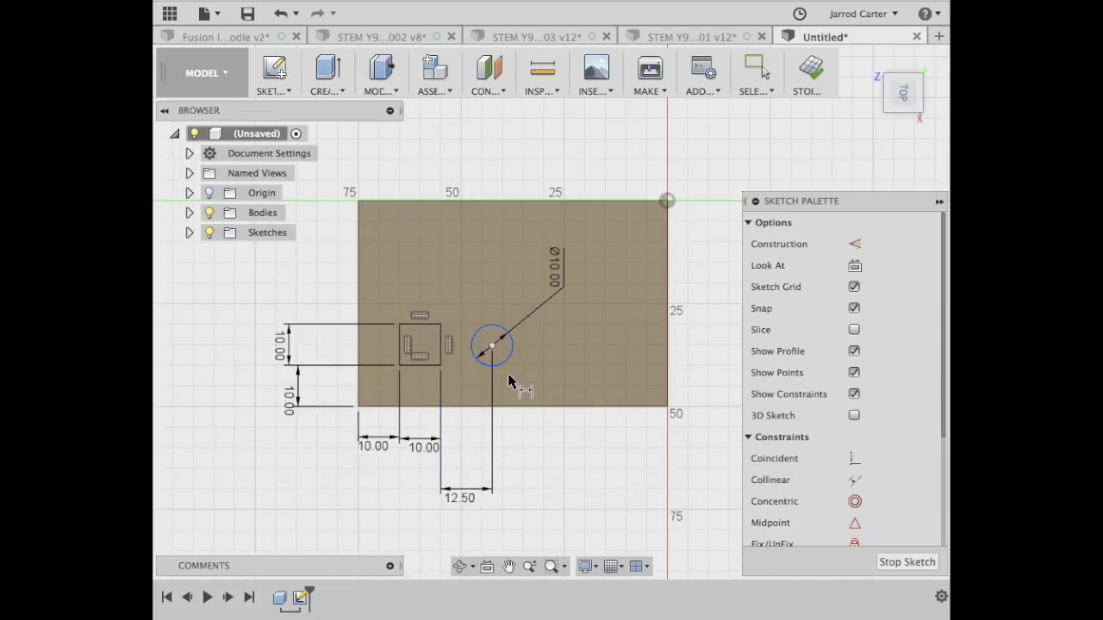
Dimension the circle's centre 15 mm above the face's bottom edge, then check the reference model.
click(491, 347)
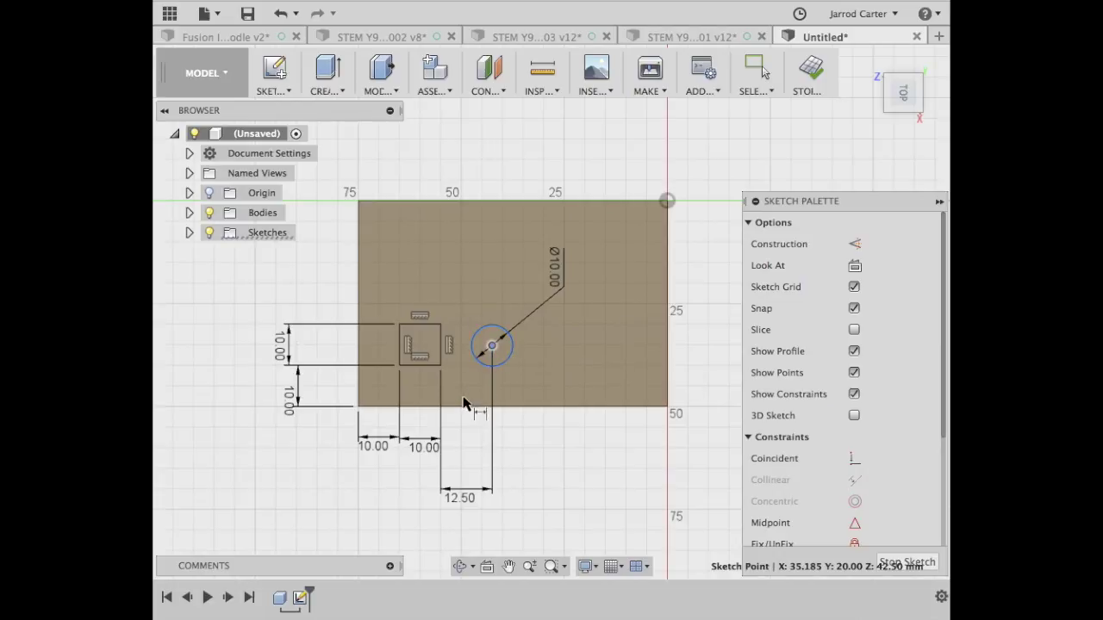
click(376, 407)
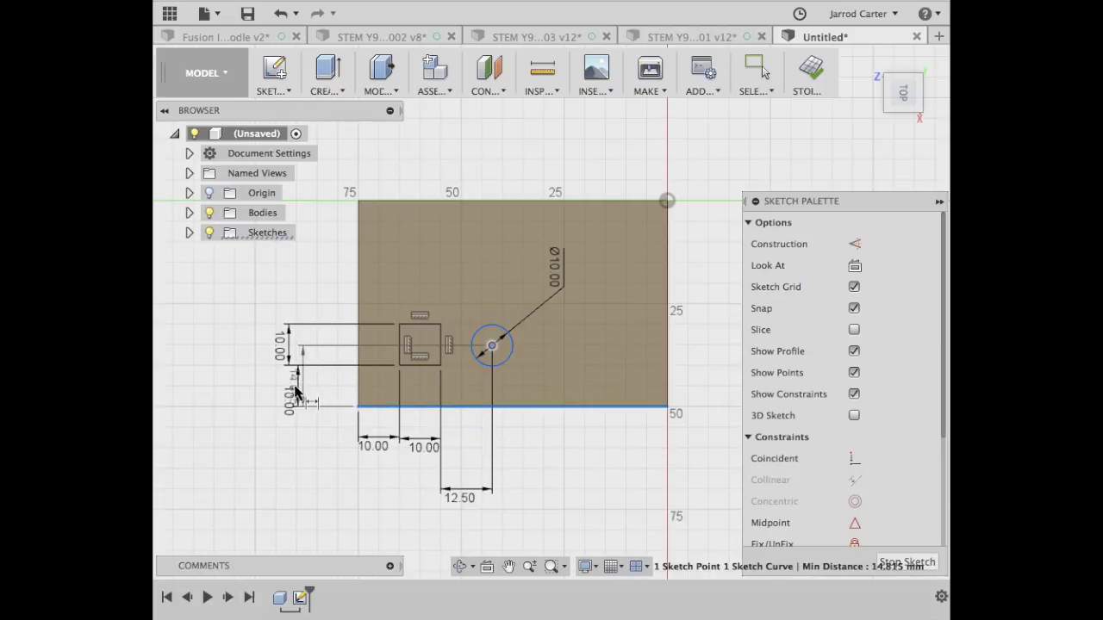
click(218, 387)
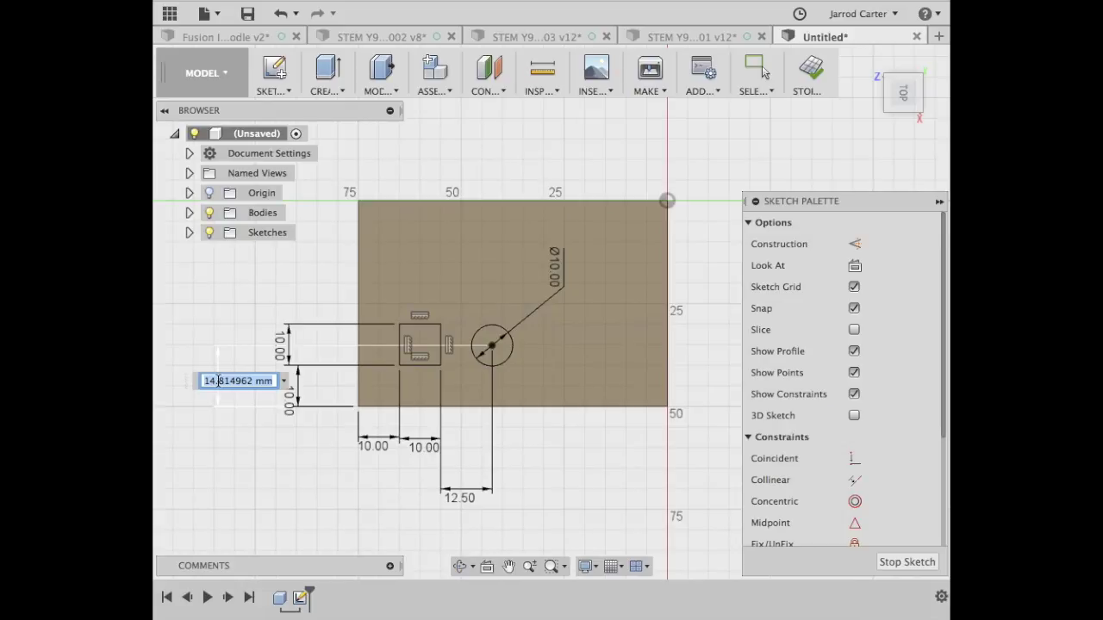
text(15)
key(Return)
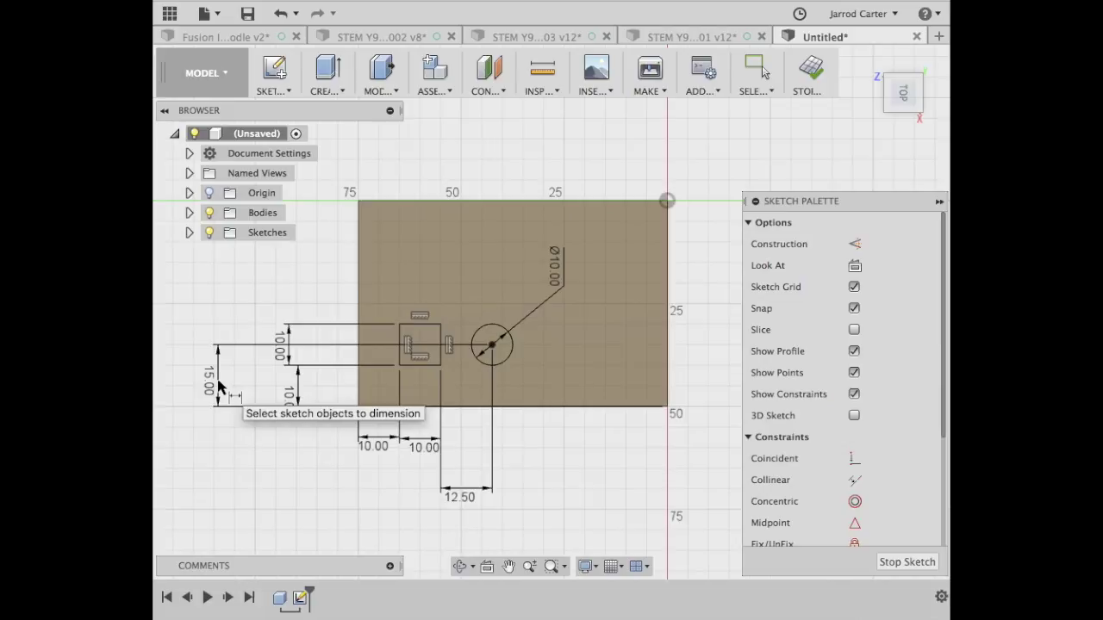
click(233, 34)
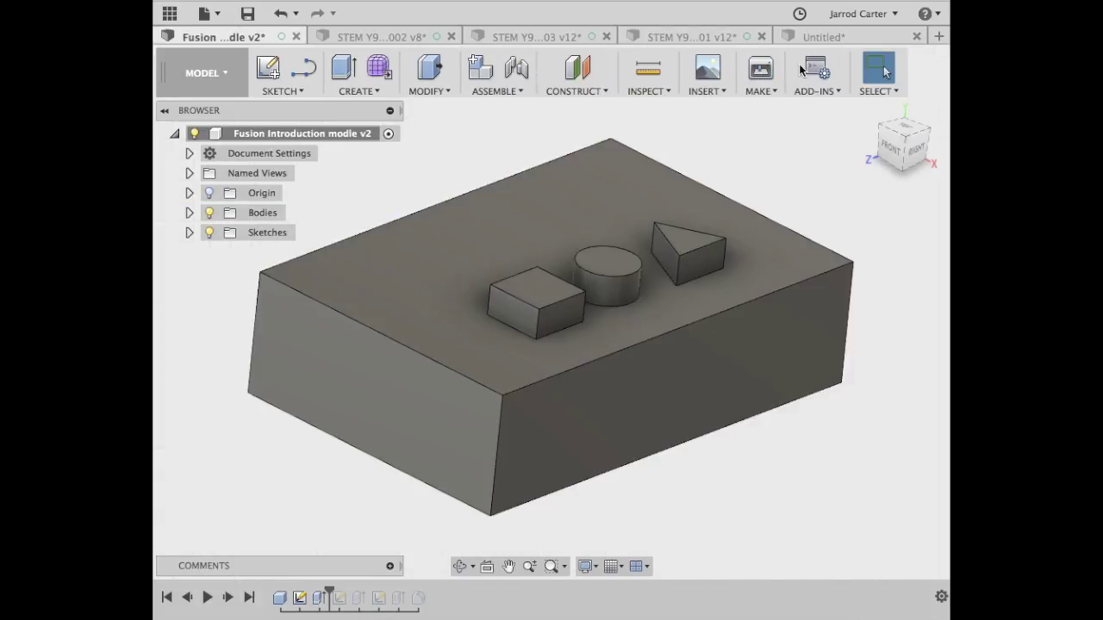
click(819, 40)
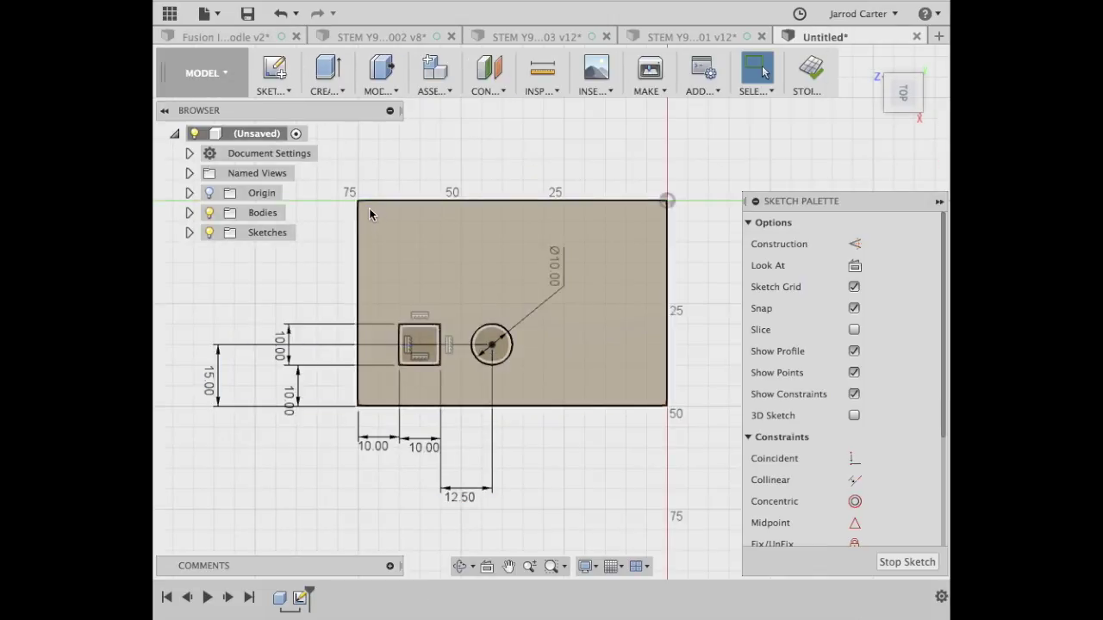
Draw a closed three-point triangle with the Line tool to the right of the circle.
click(290, 92)
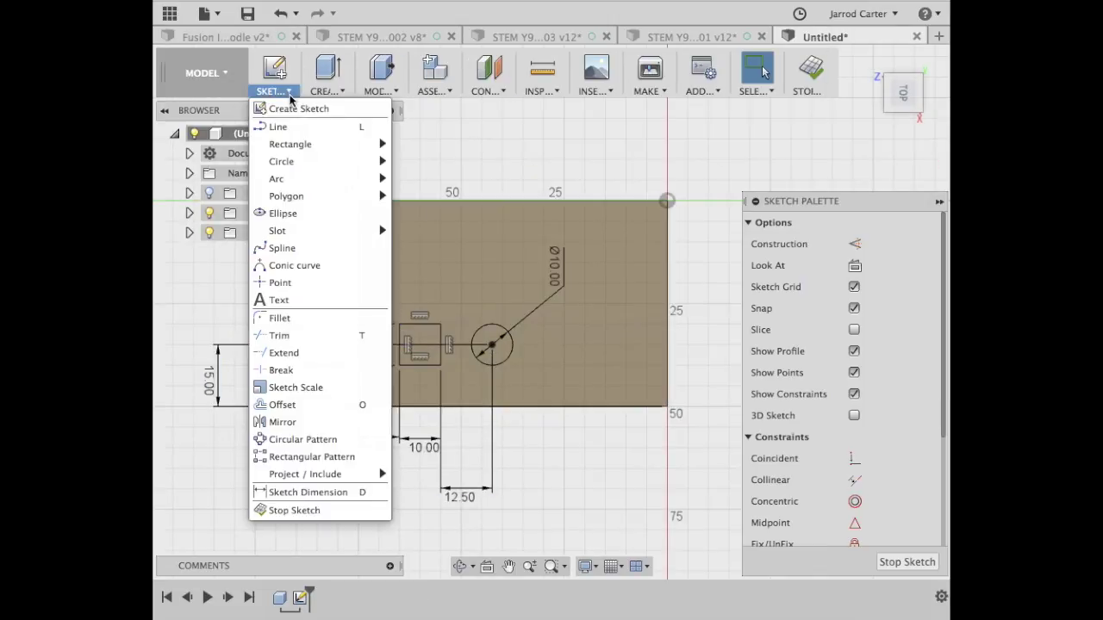
mouse_move(306, 146)
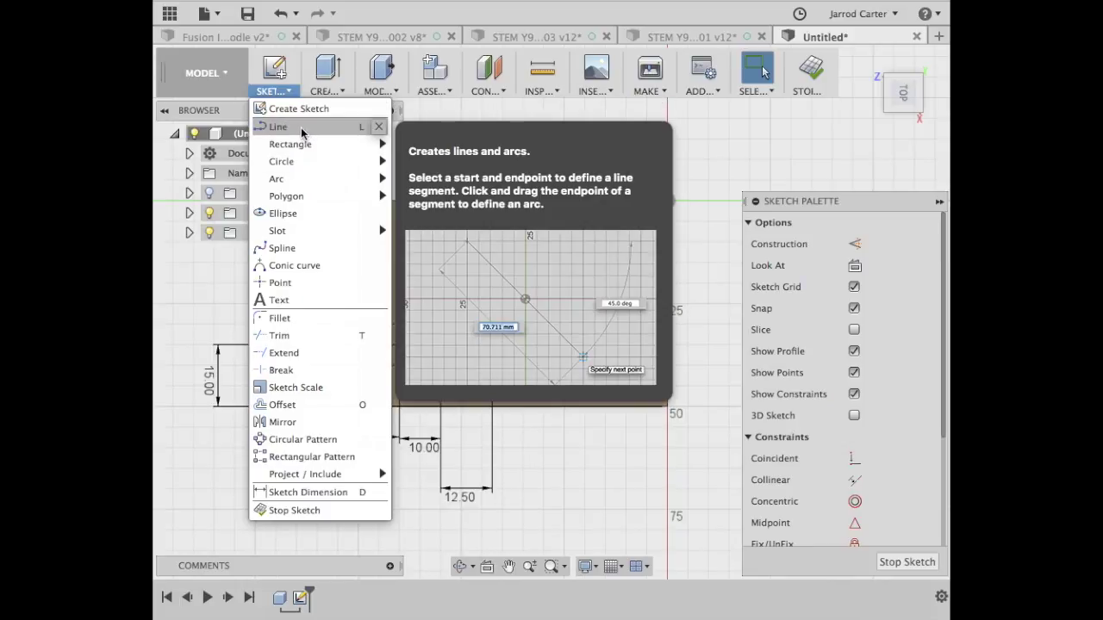
click(301, 128)
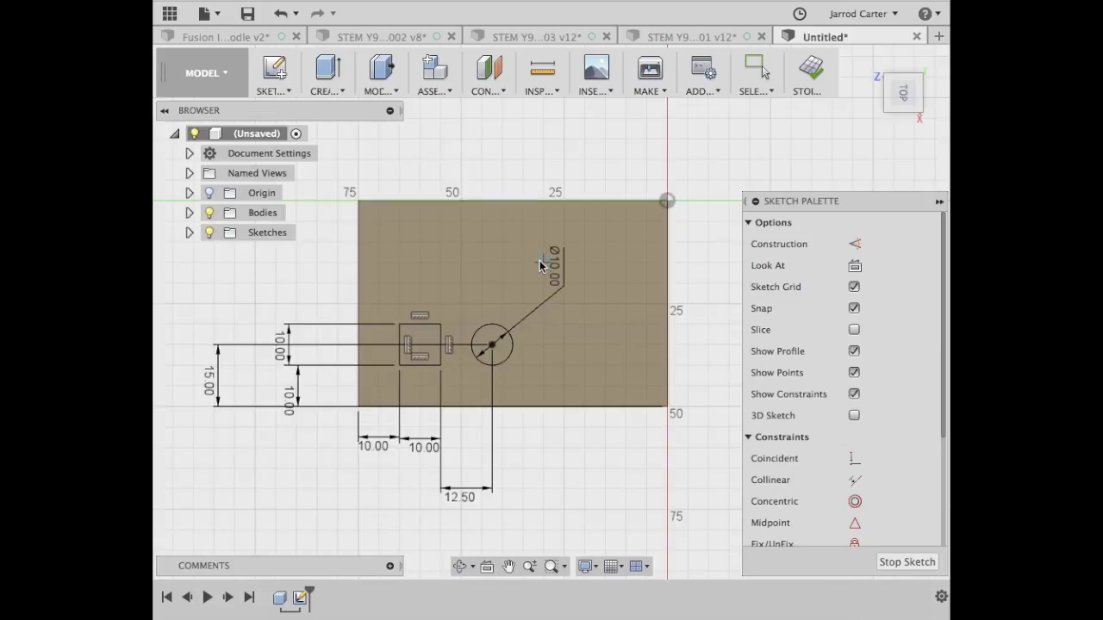
click(543, 365)
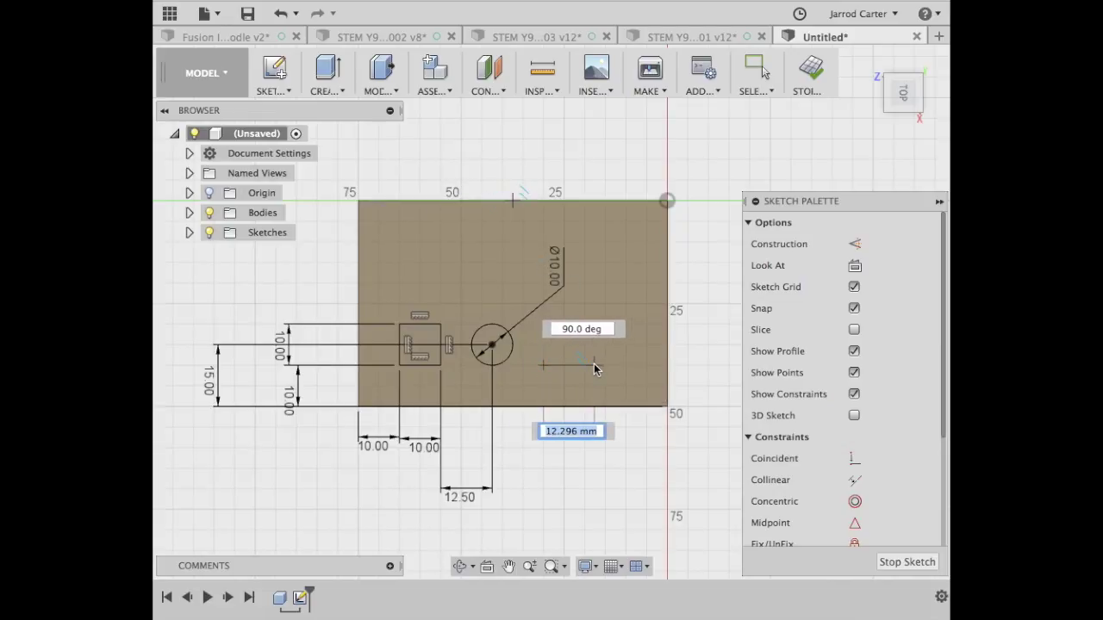
click(591, 365)
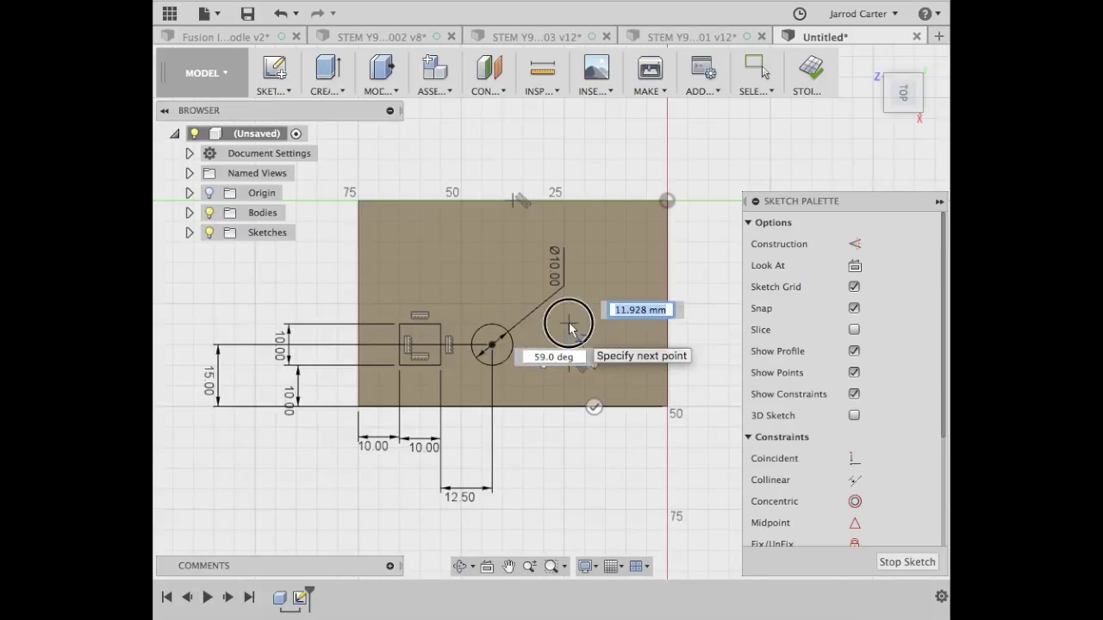
click(569, 324)
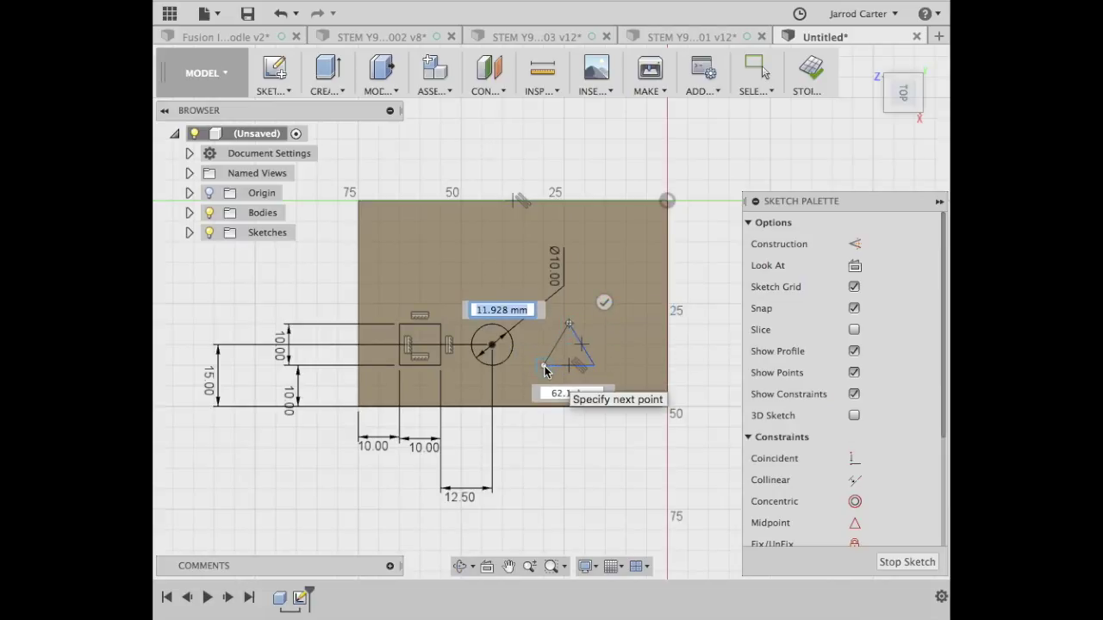
click(544, 366)
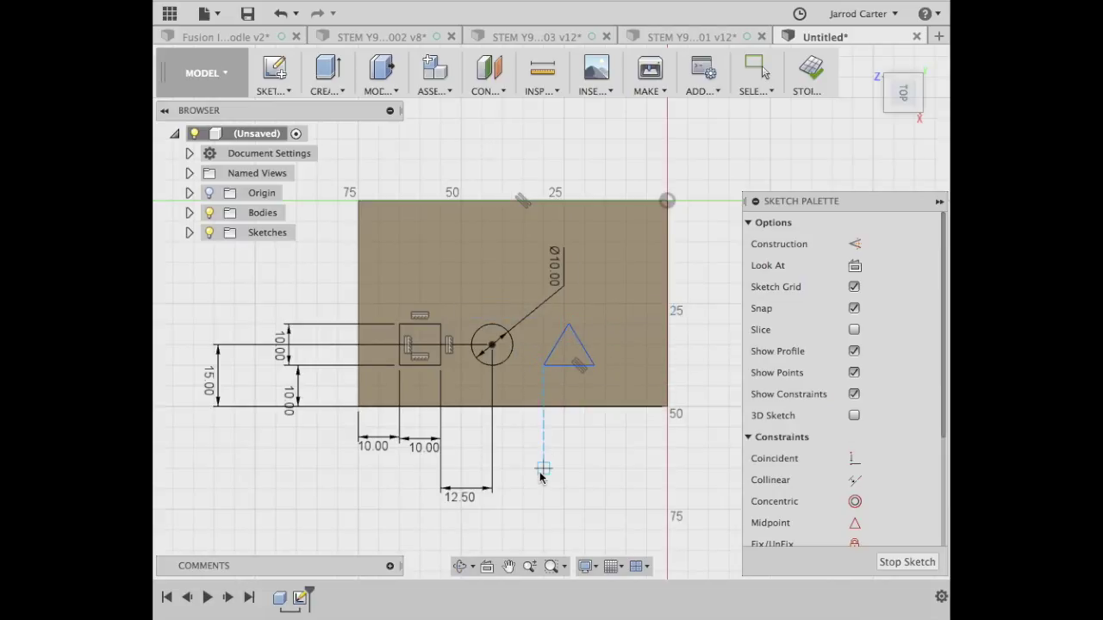
click(287, 92)
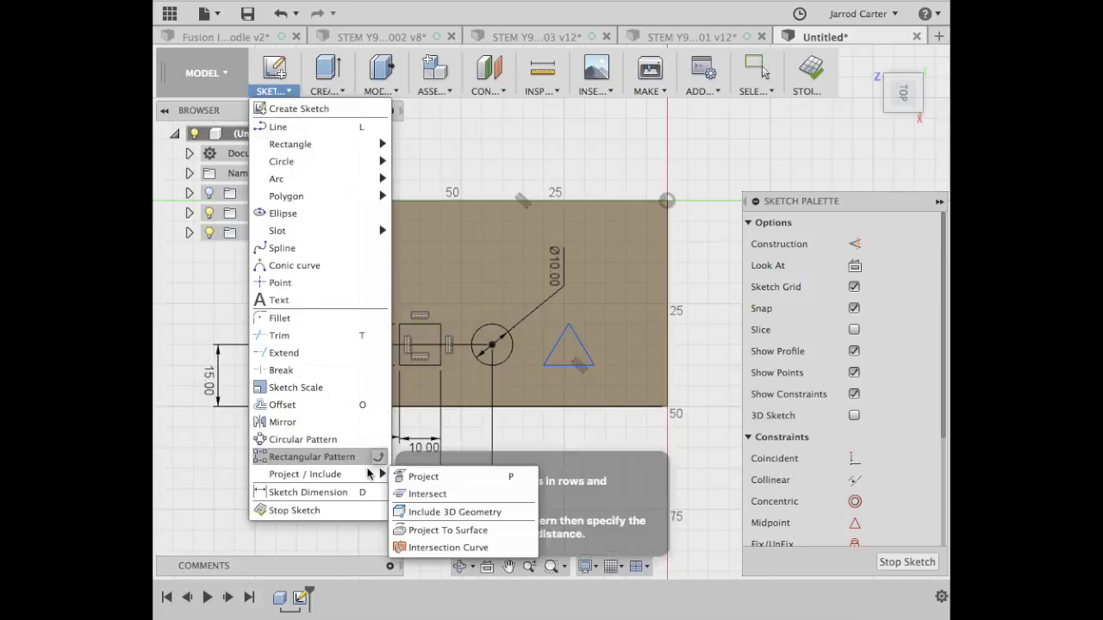
Dimension the triangle's base at 10 mm.
click(359, 491)
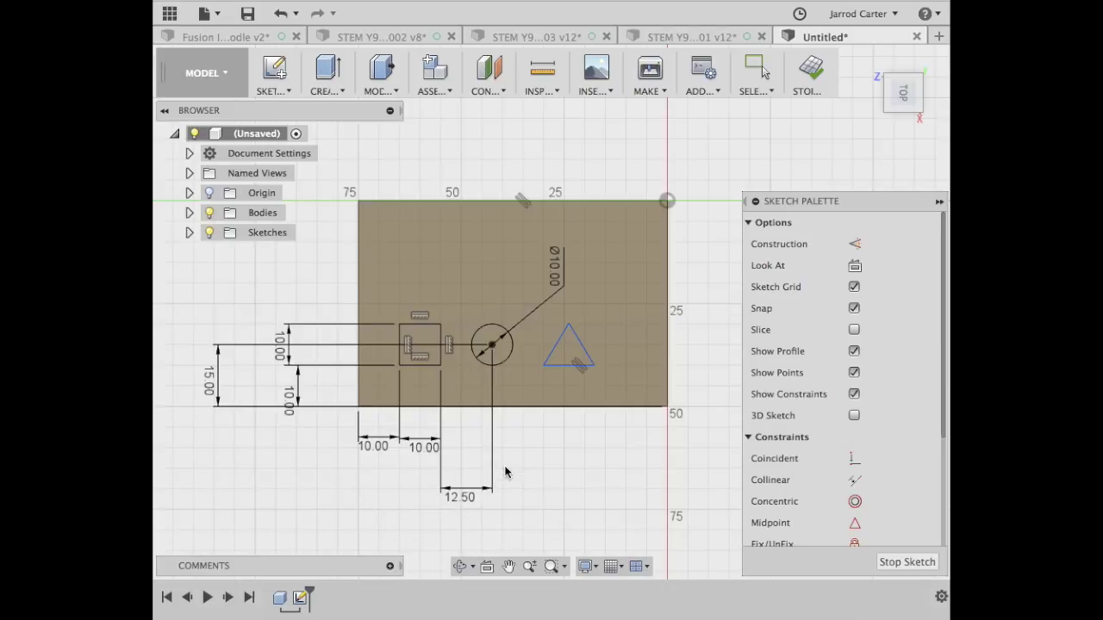
click(564, 367)
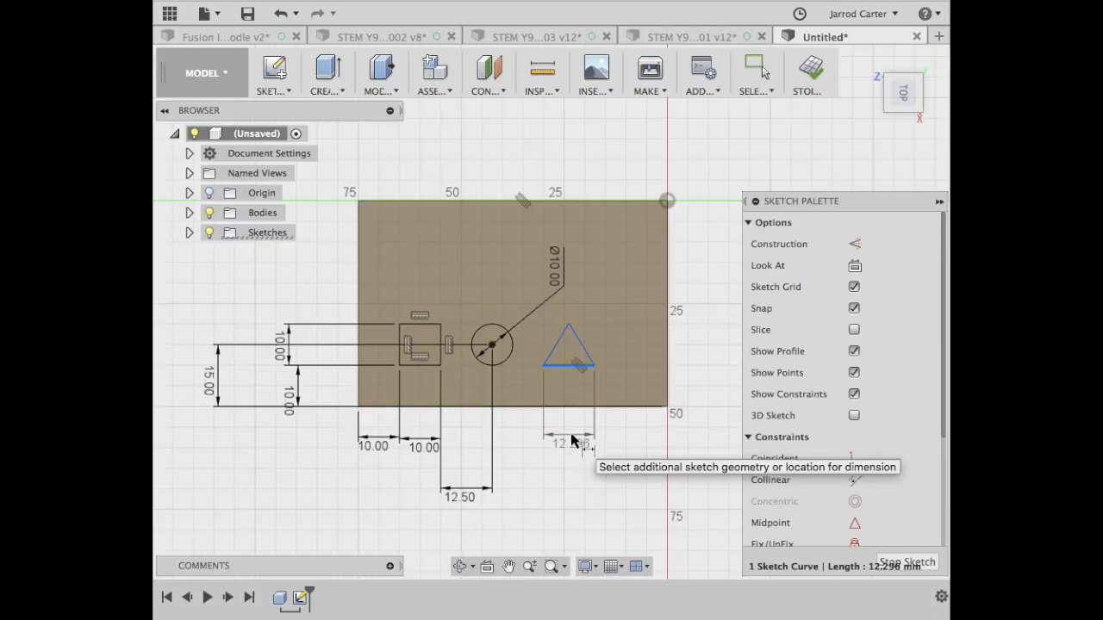
click(572, 440)
text(10)
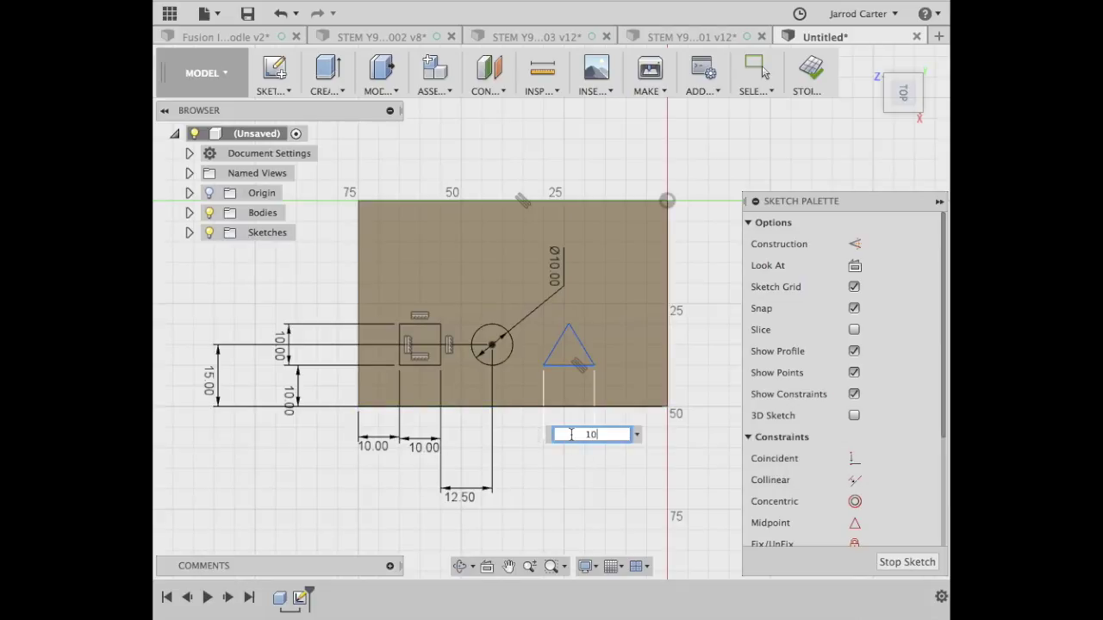
key(Return)
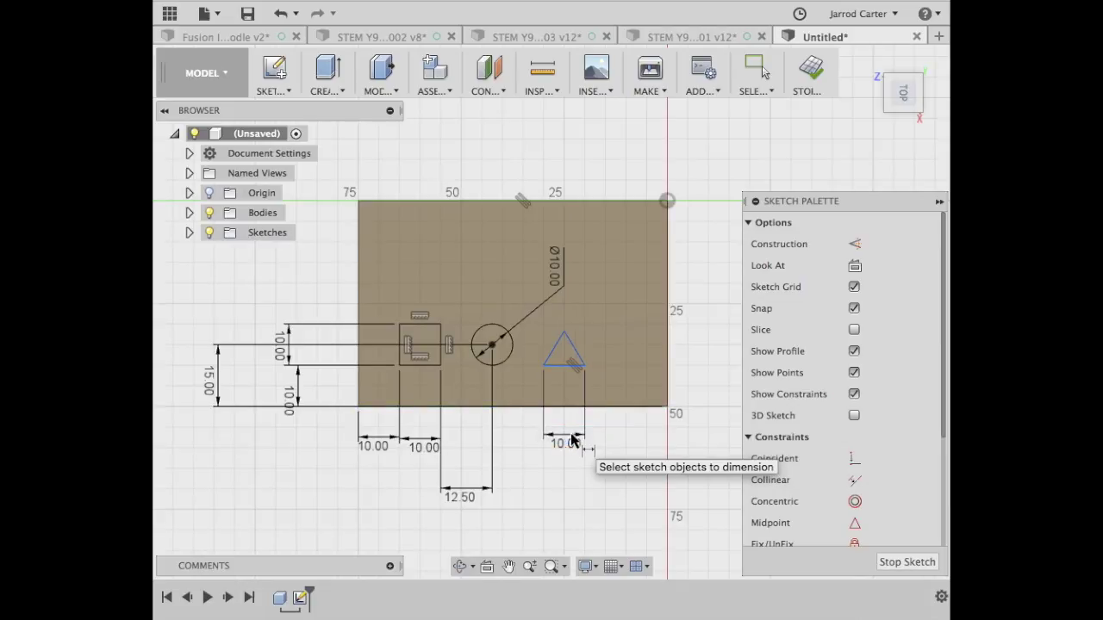
Dimension the triangle's right and left sides at 10 mm each.
click(575, 356)
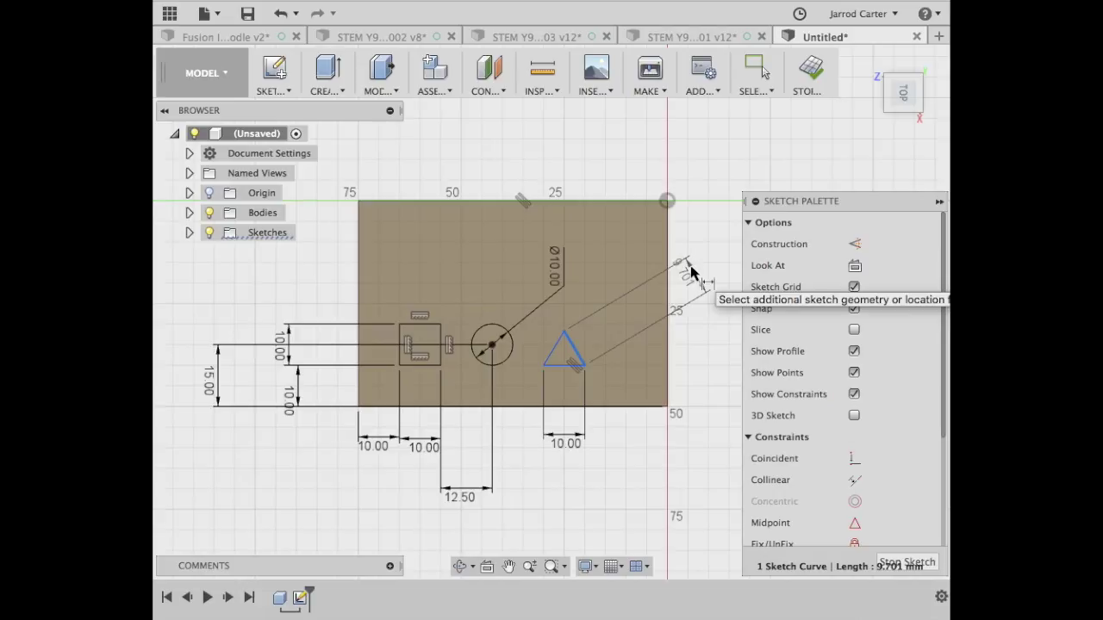
click(691, 269)
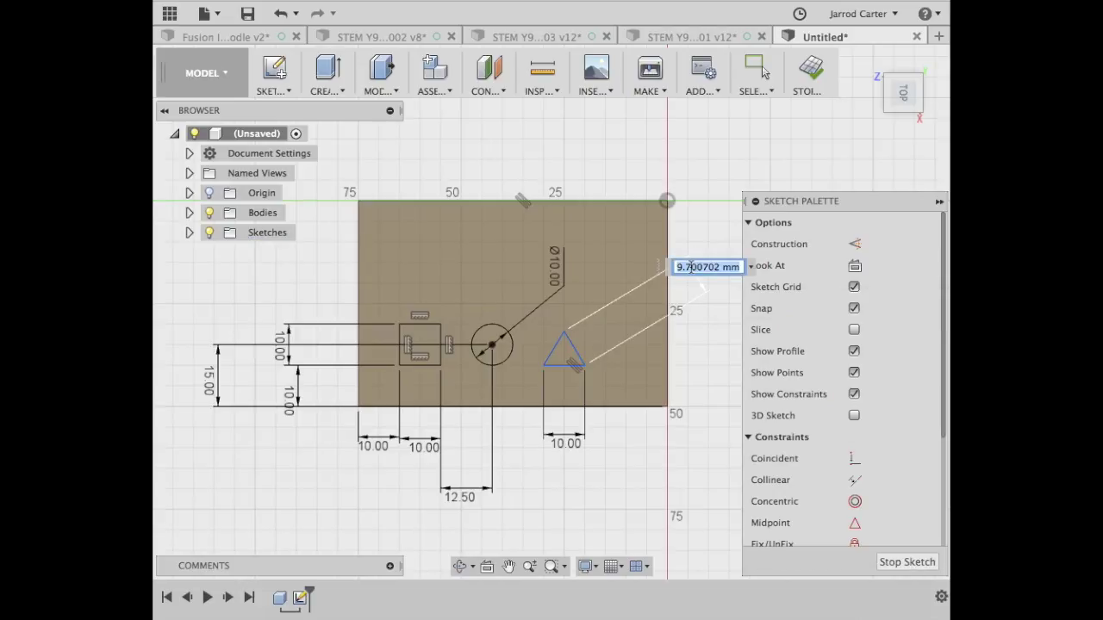
text(10)
key(Return)
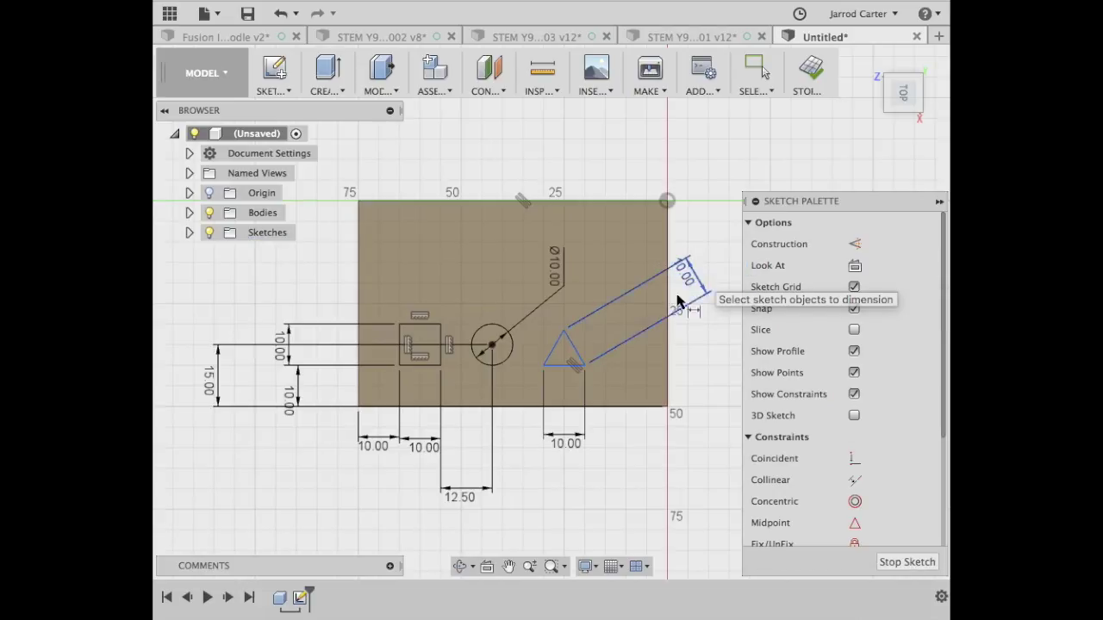
click(555, 348)
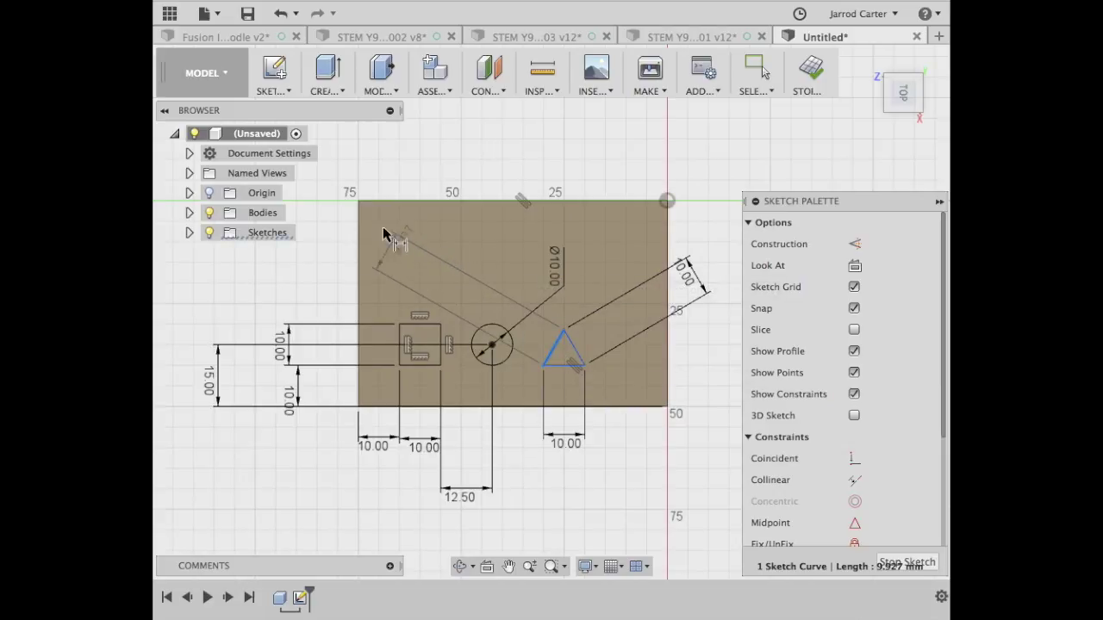
click(319, 186)
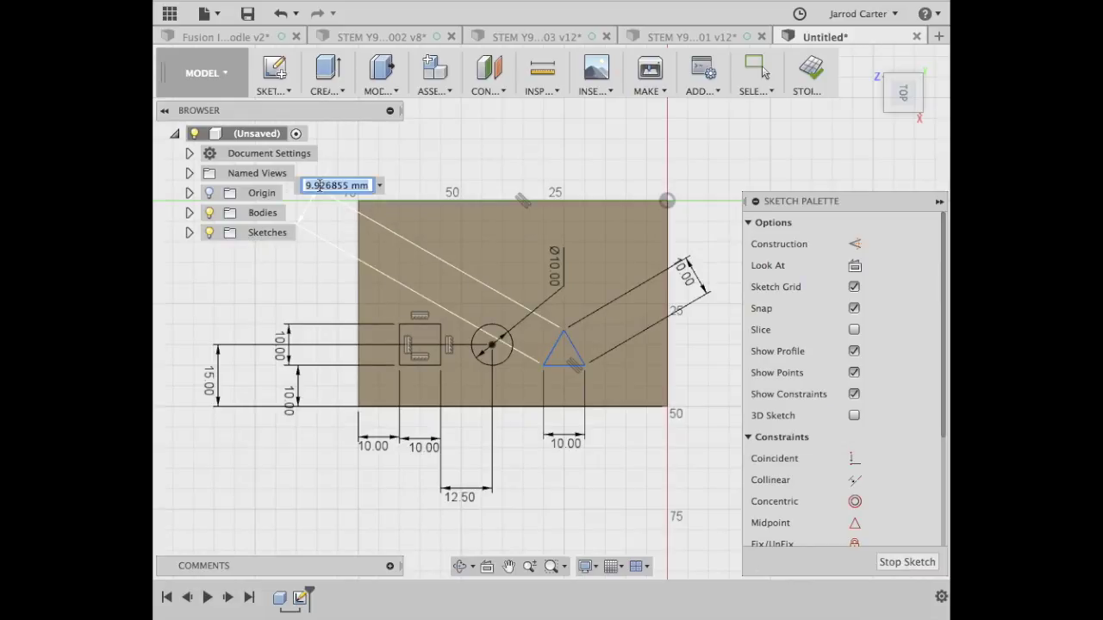
text(10)
key(Return)
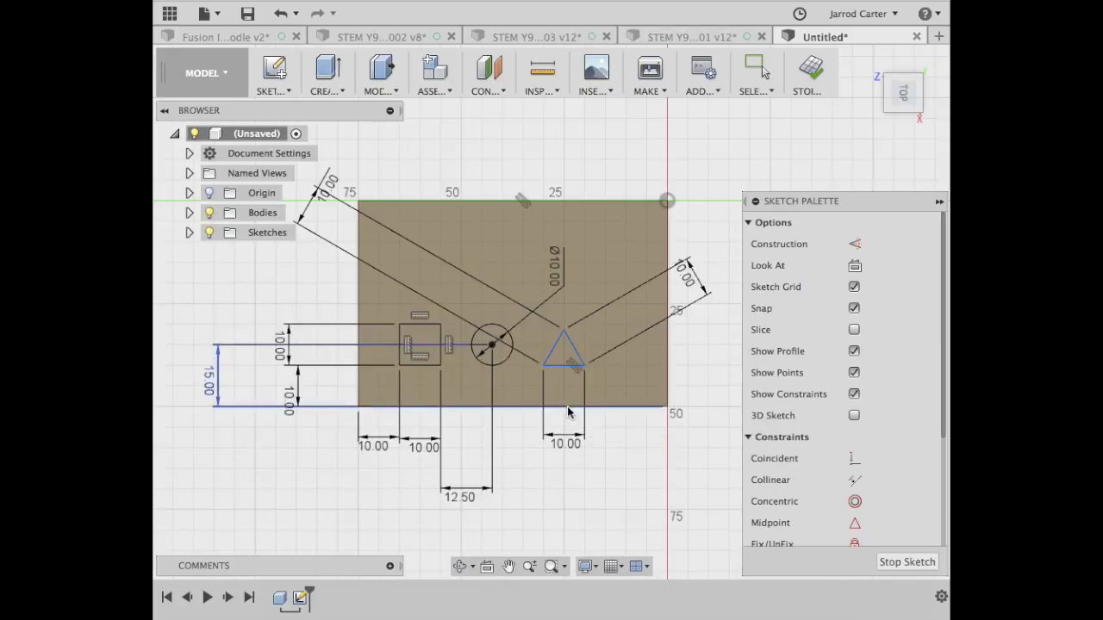
Place the triangle's base 10 mm above the box outline's bottom edge.
click(561, 370)
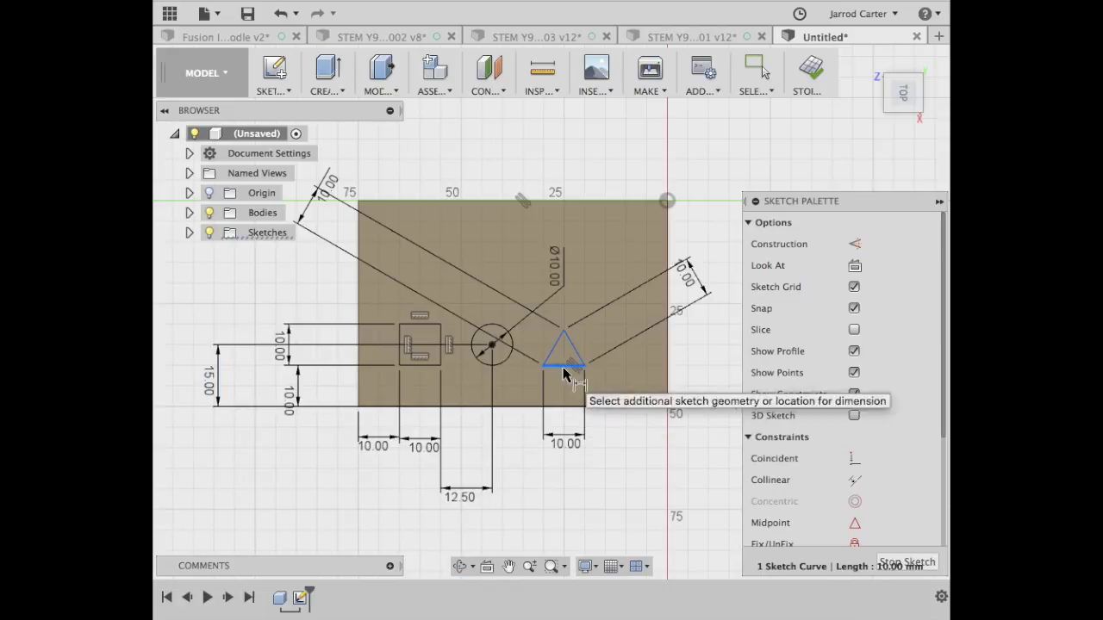
click(603, 407)
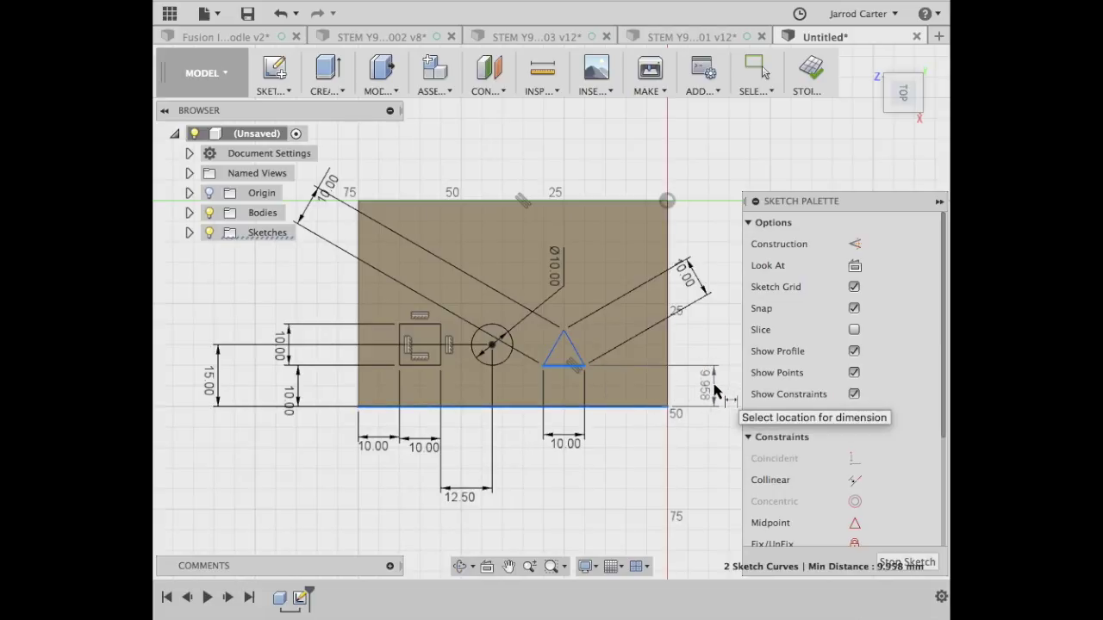
click(713, 386)
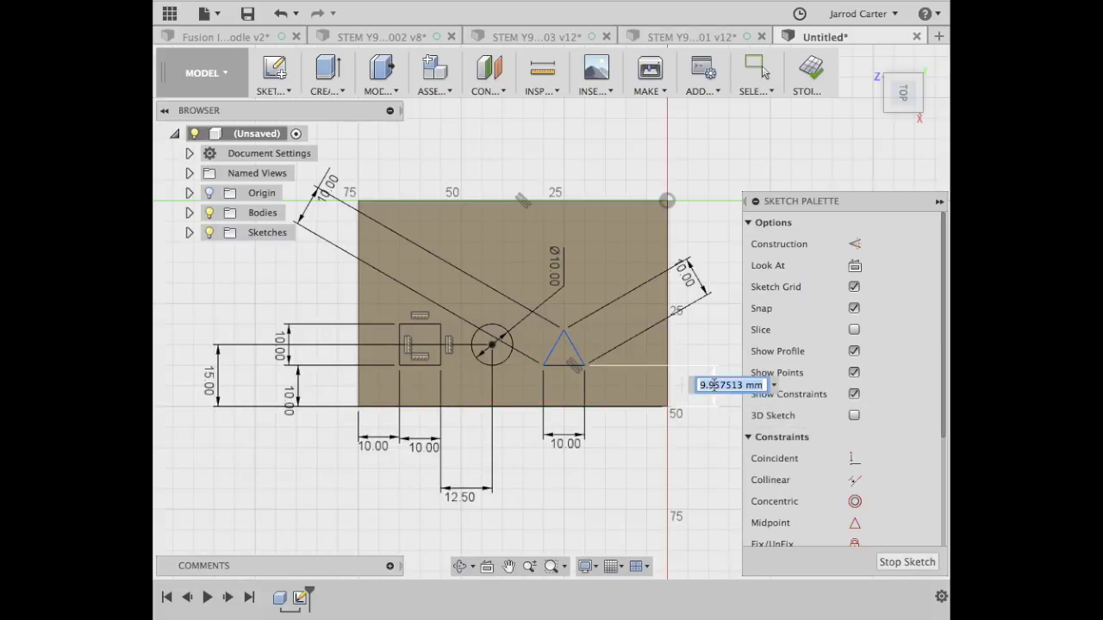
text(10)
key(Return)
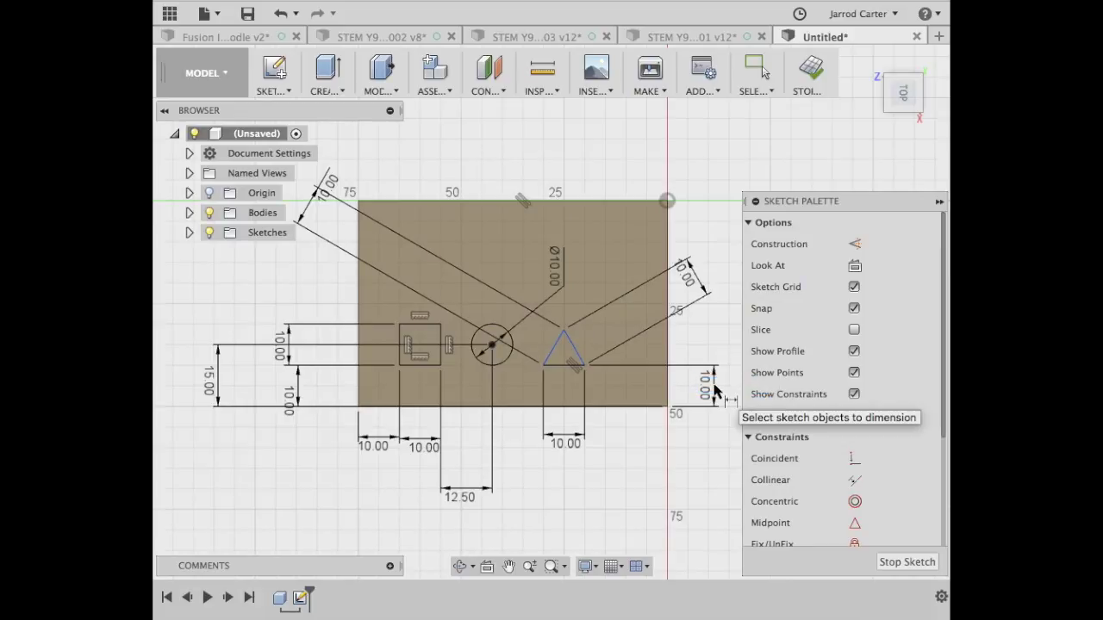
Add a dimension above the triangle and accept it as a driven (5.00) reference.
click(544, 366)
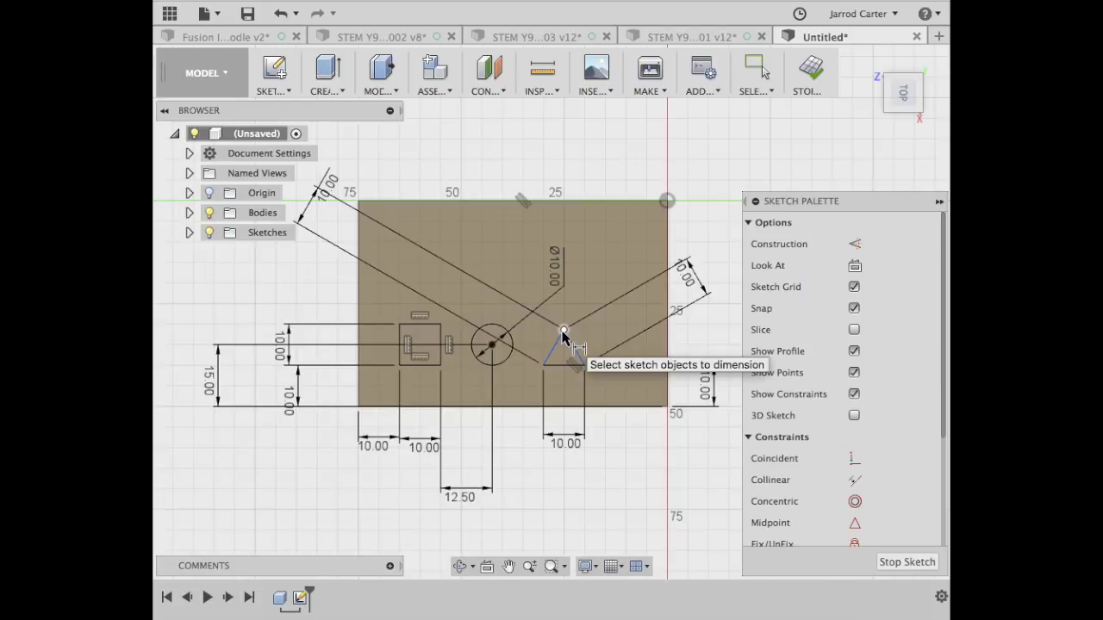
click(564, 331)
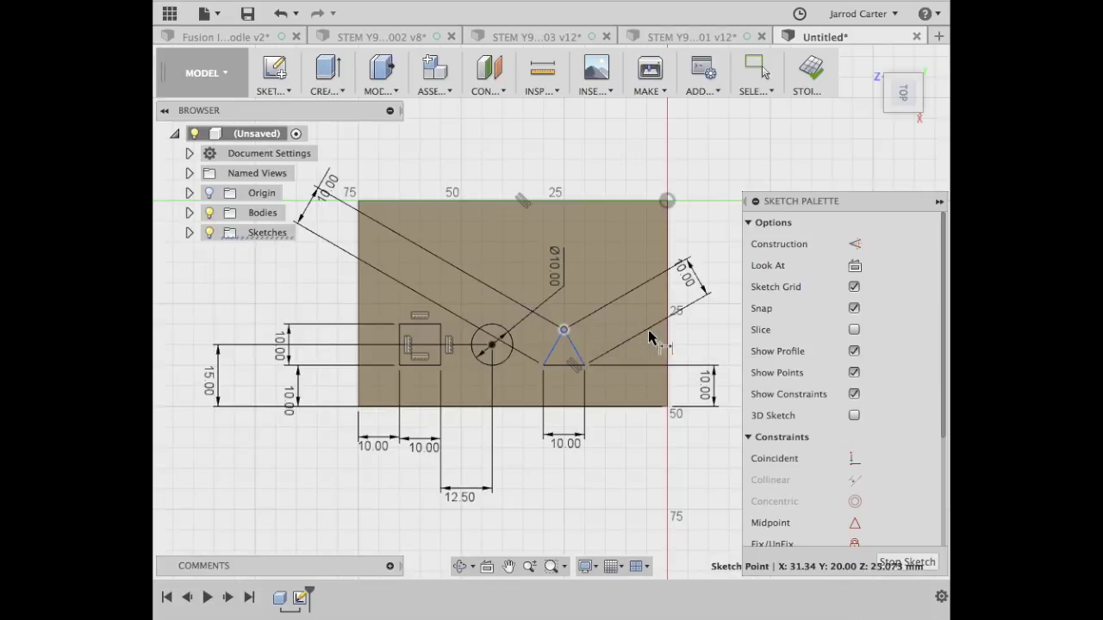
click(584, 367)
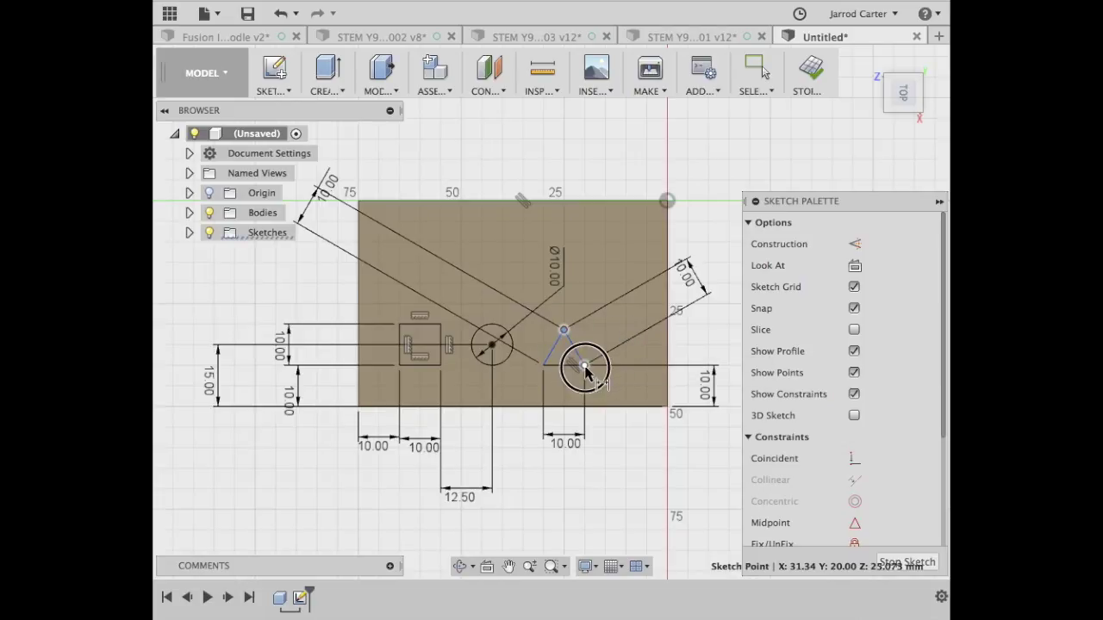
click(581, 155)
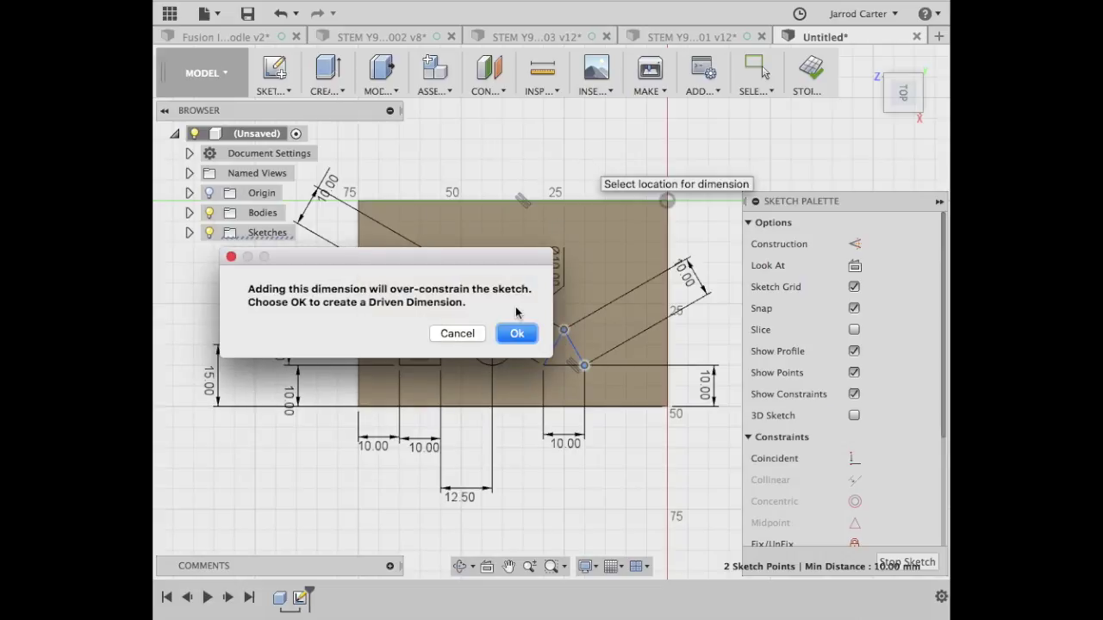
click(520, 333)
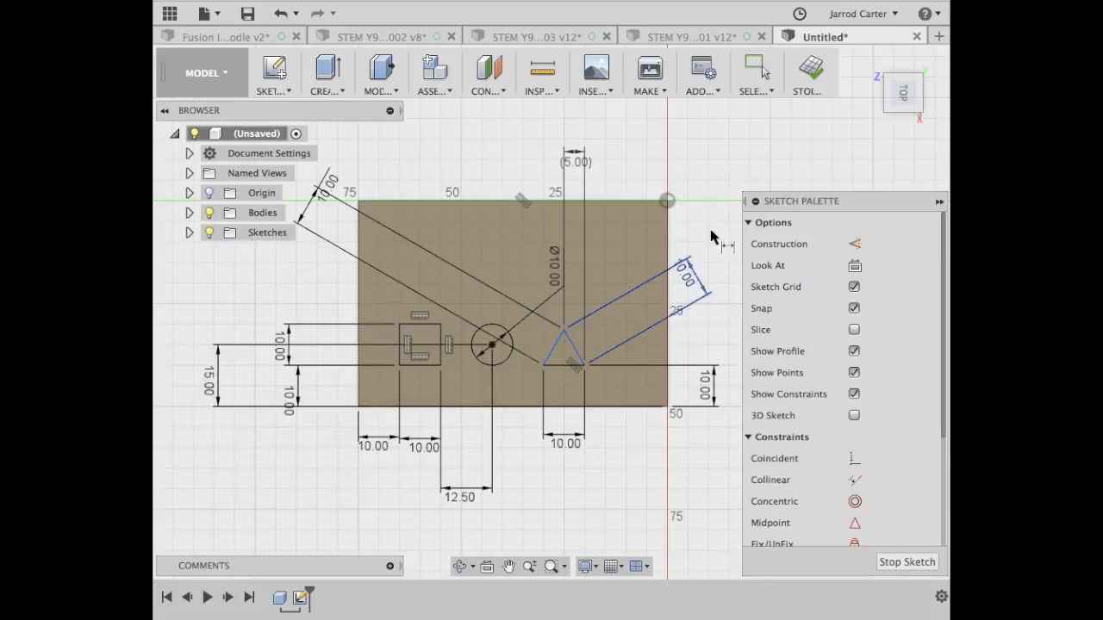
Delete the driven (5.00) dimension above the triangle.
key(Escape)
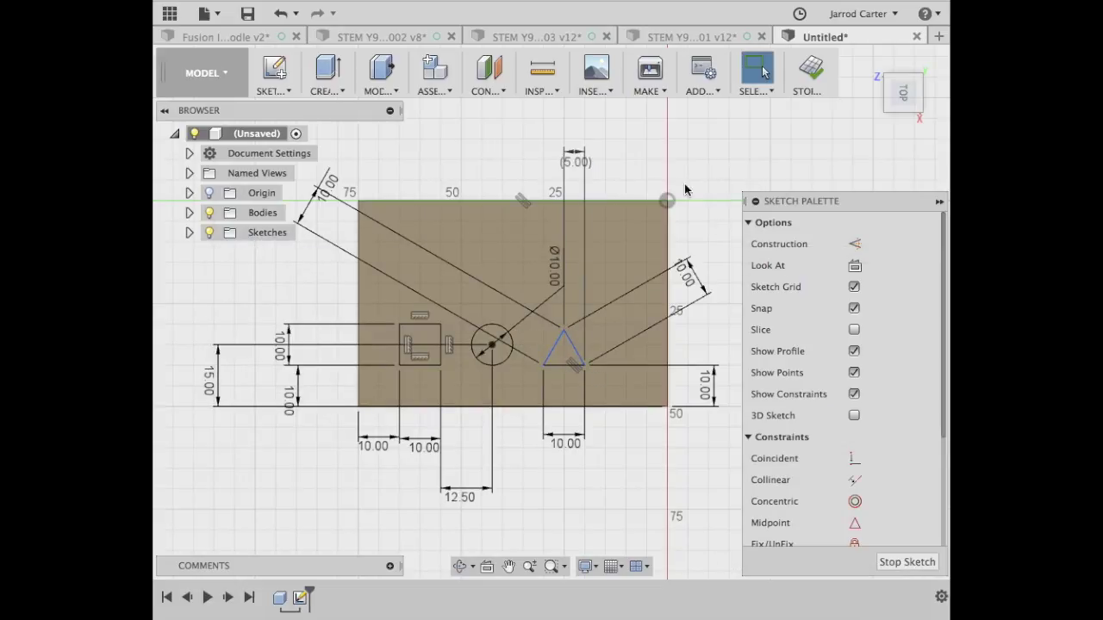
right_click(575, 164)
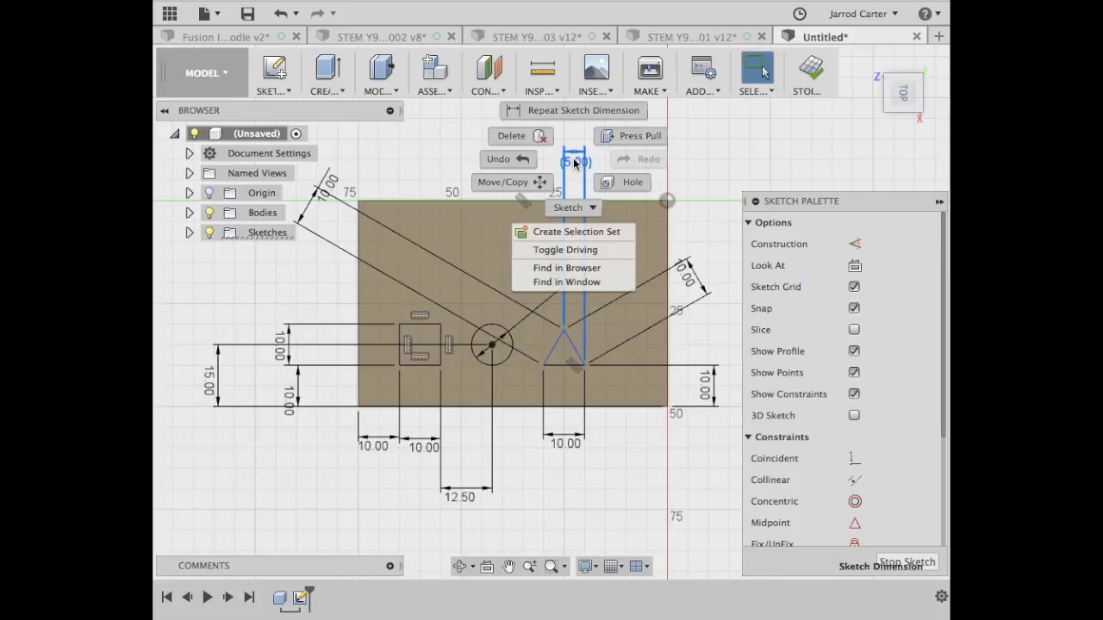
click(513, 136)
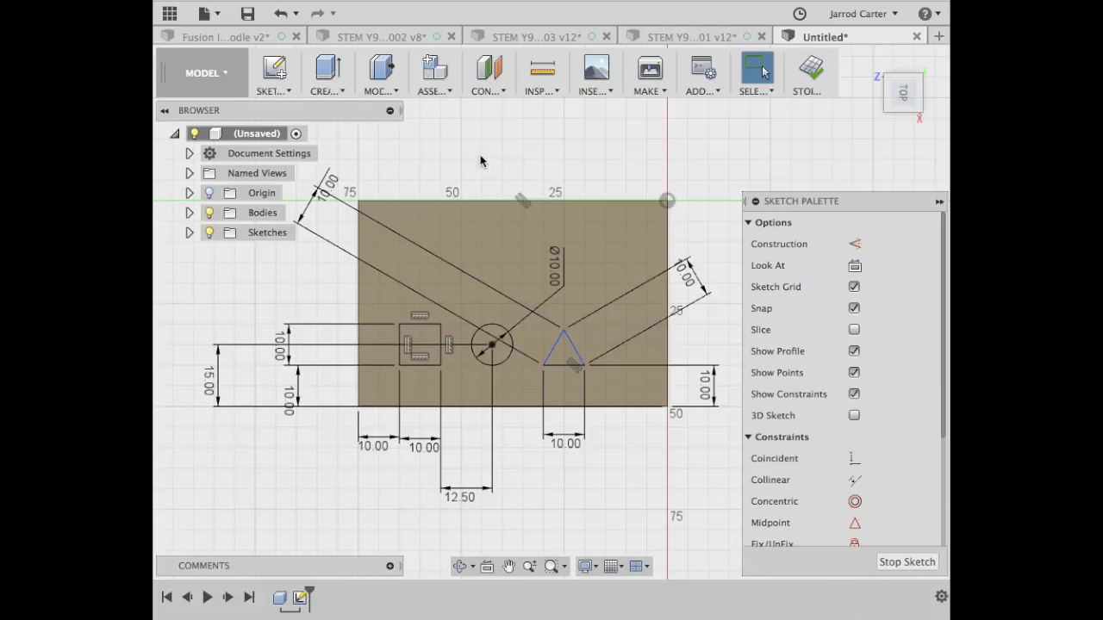
Dimension the triangle's lower-left corner 45 mm from the box's left edge.
click(287, 91)
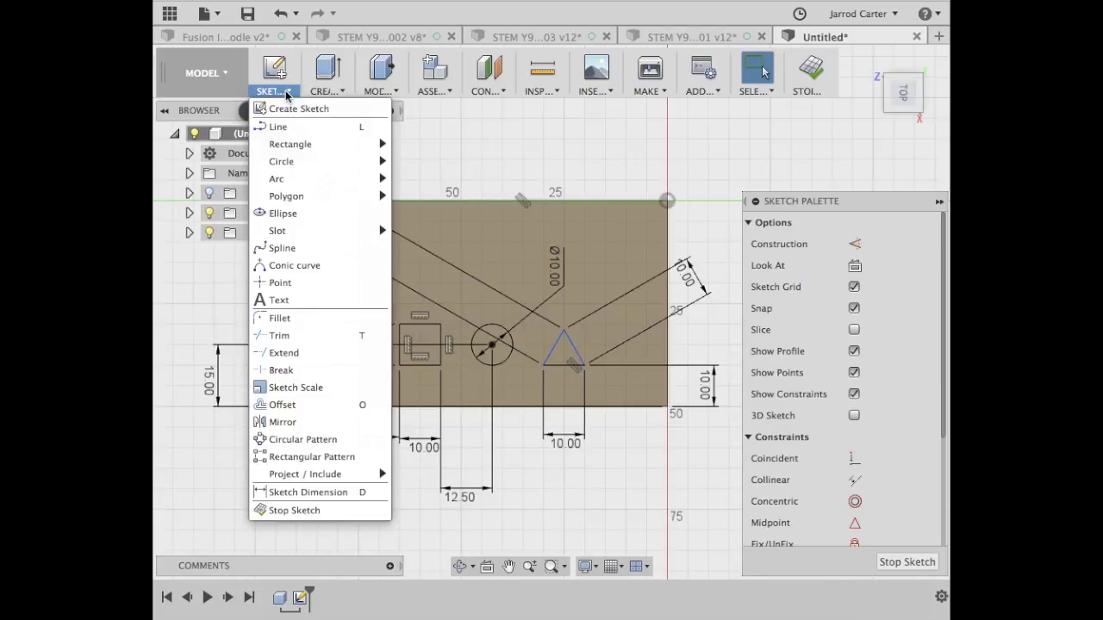
click(303, 492)
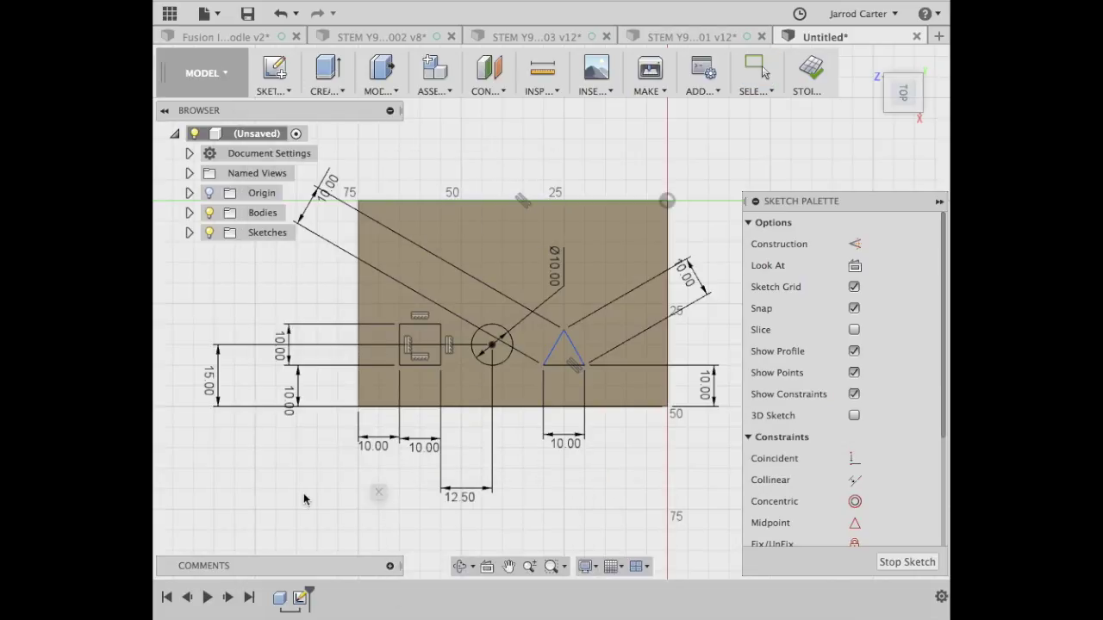
click(544, 366)
click(358, 387)
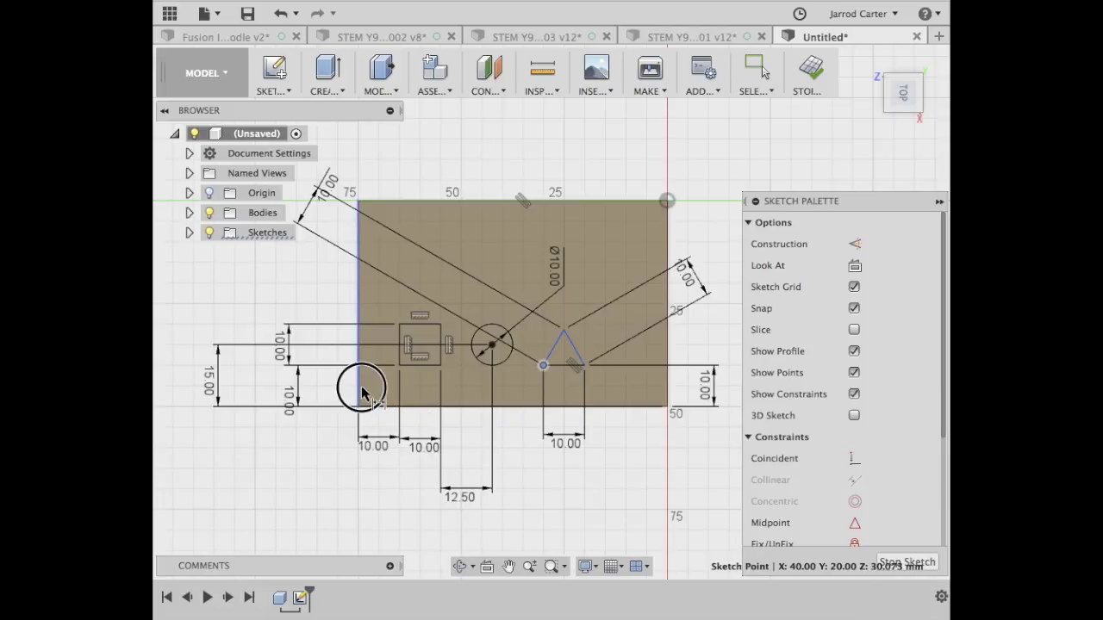
click(379, 521)
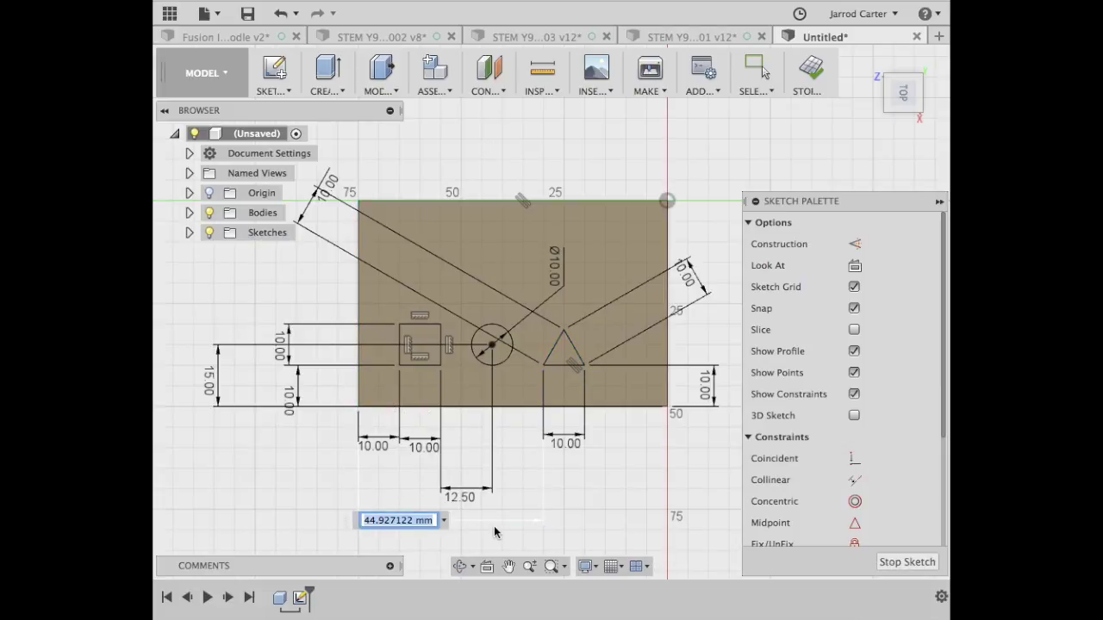
text(45)
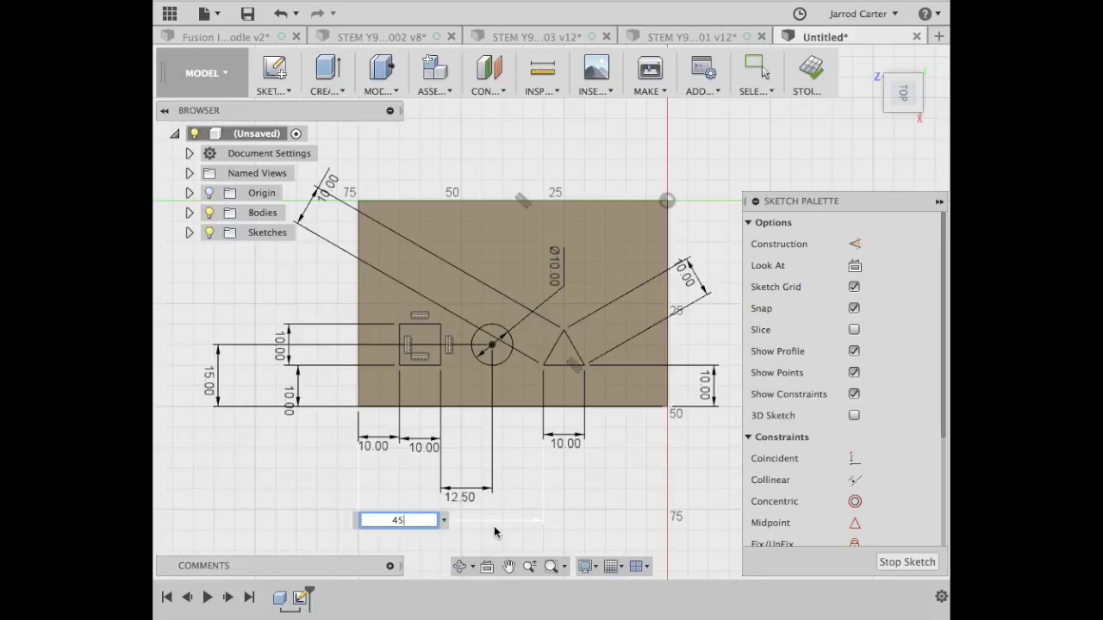
key(Return)
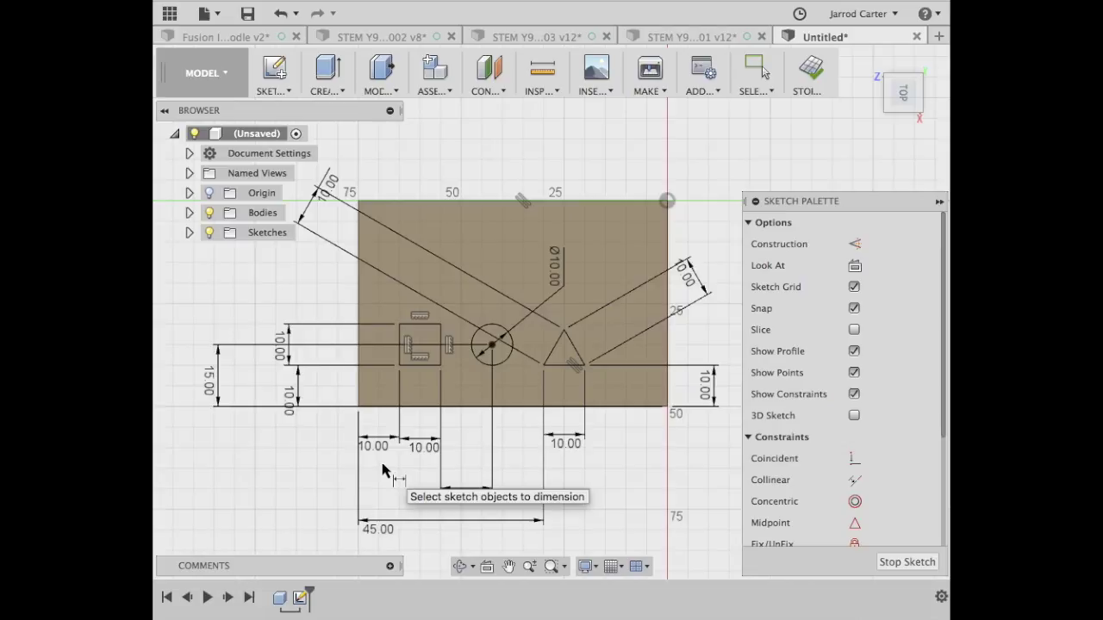
click(411, 491)
key(Return)
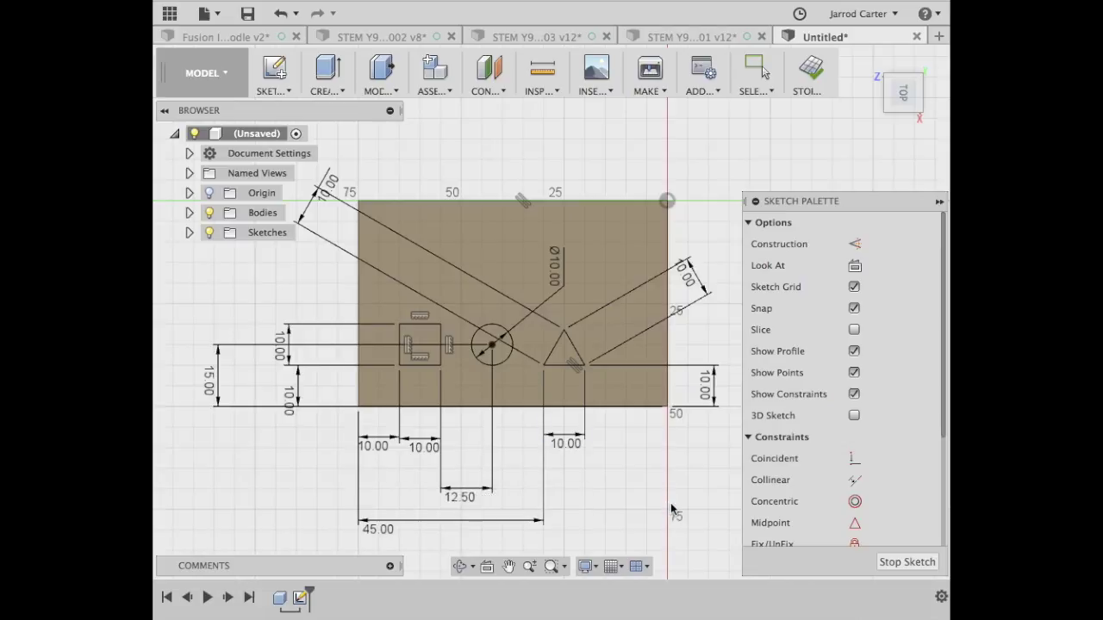
Finish the sketch, return to the home 3D view, and compare with the reference model.
click(909, 562)
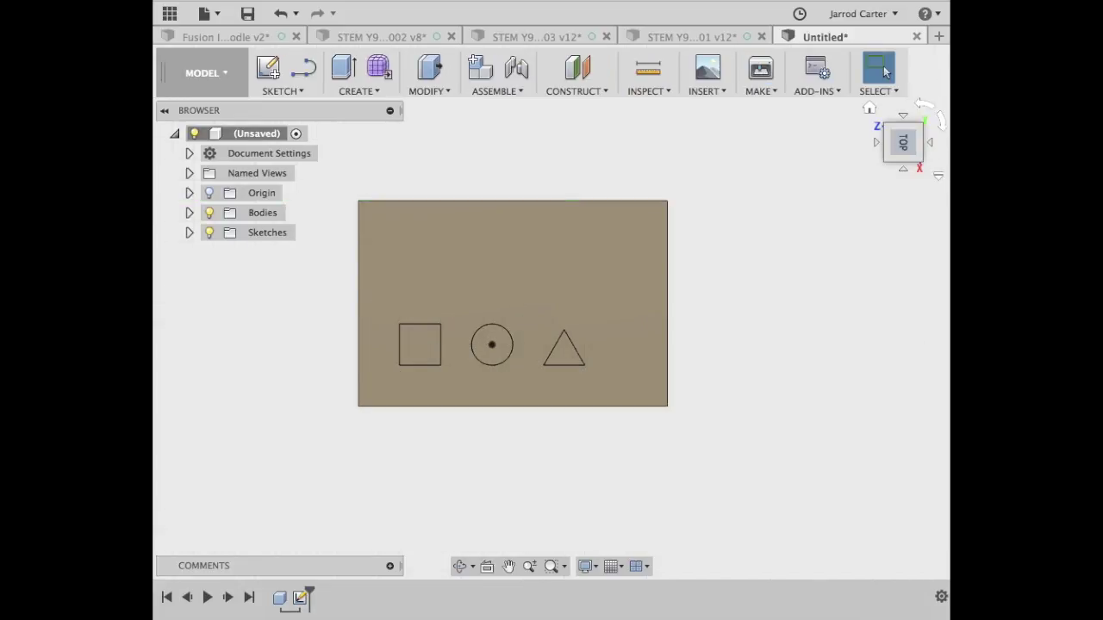
click(870, 111)
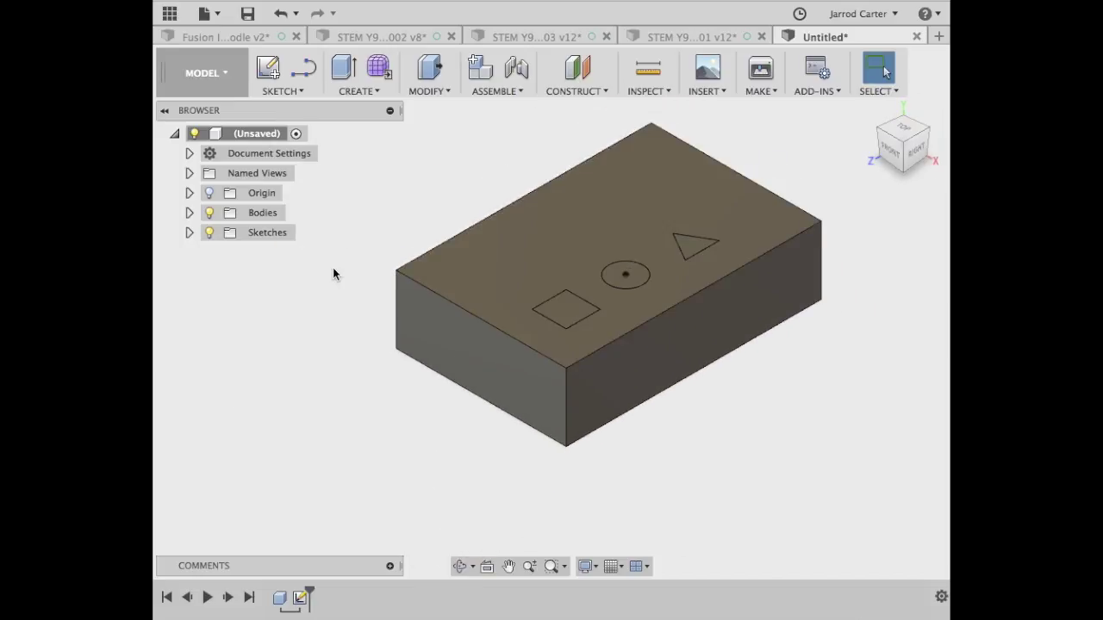
click(224, 38)
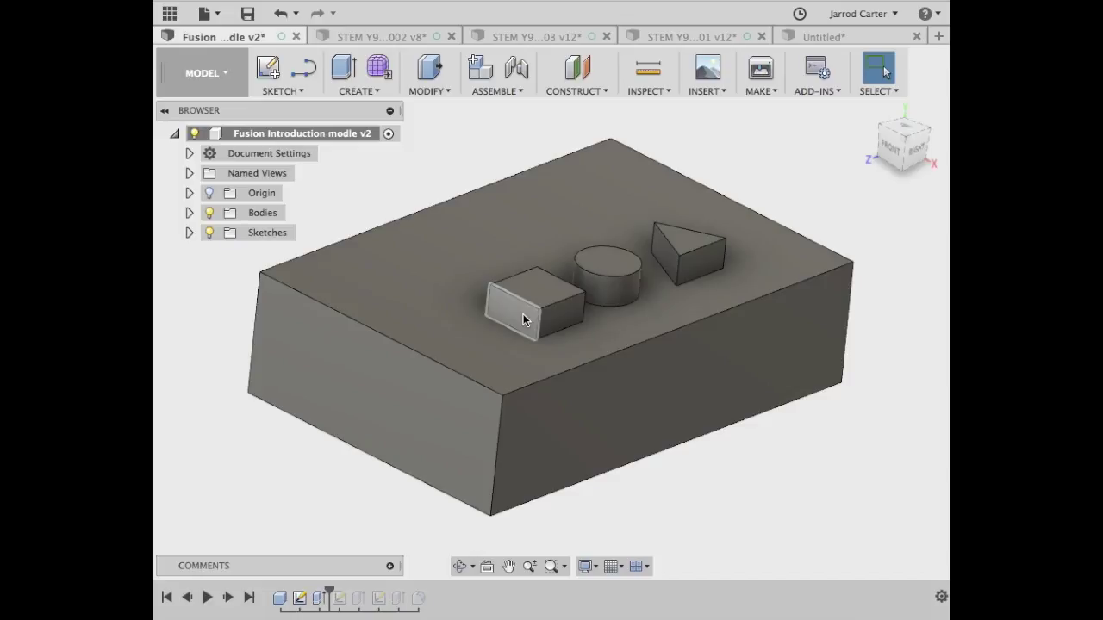
click(828, 39)
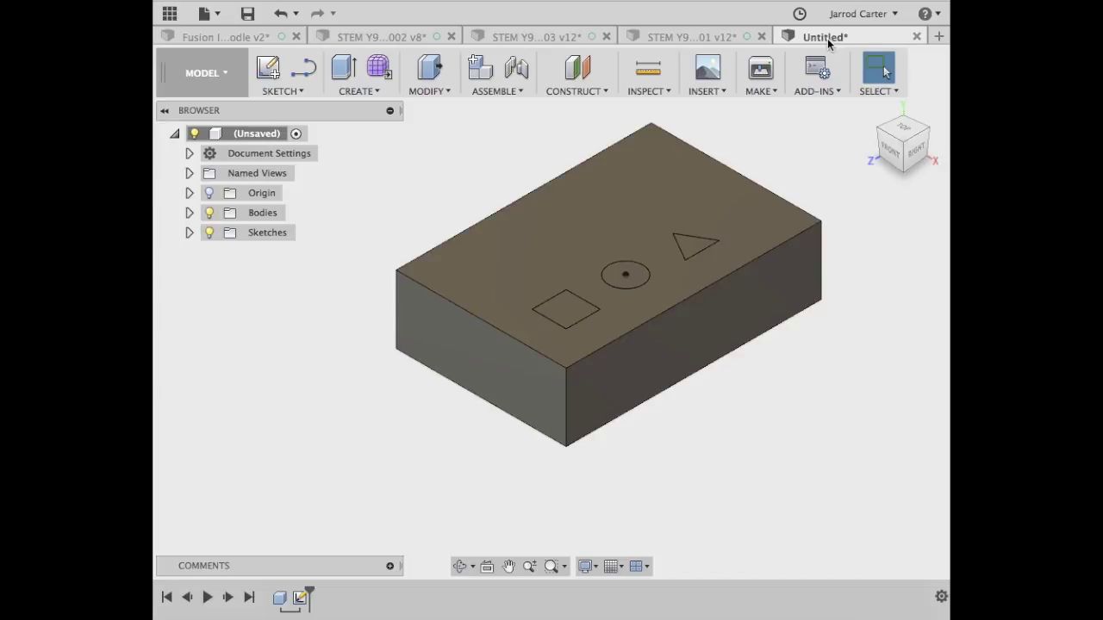
click(363, 91)
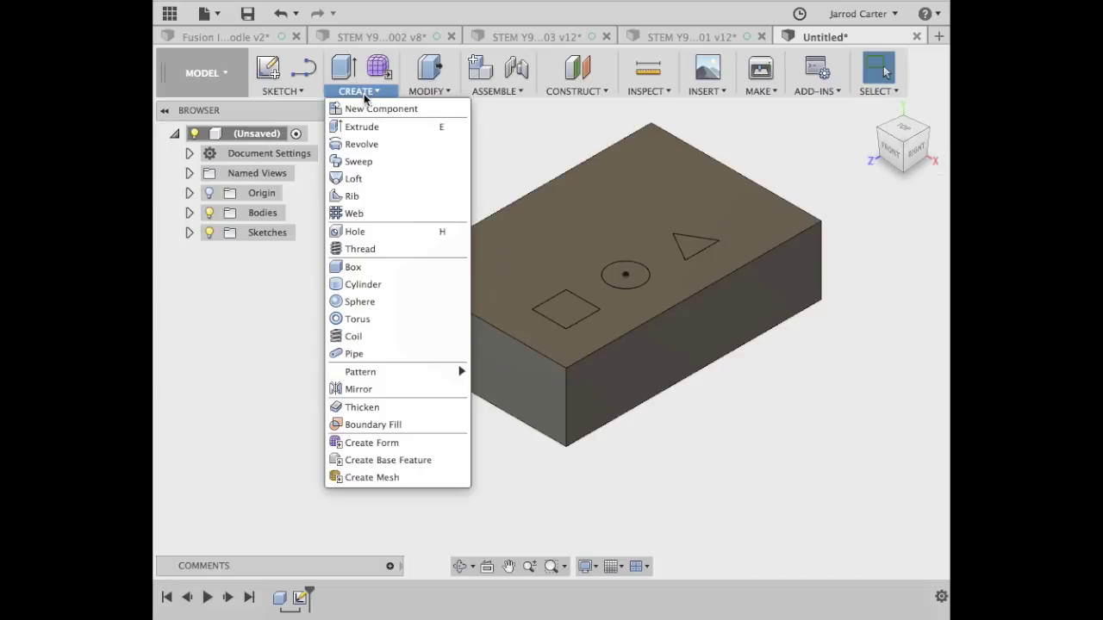
Extrude the square, circle and triangle profiles 5 mm upward, joined to the box.
click(413, 127)
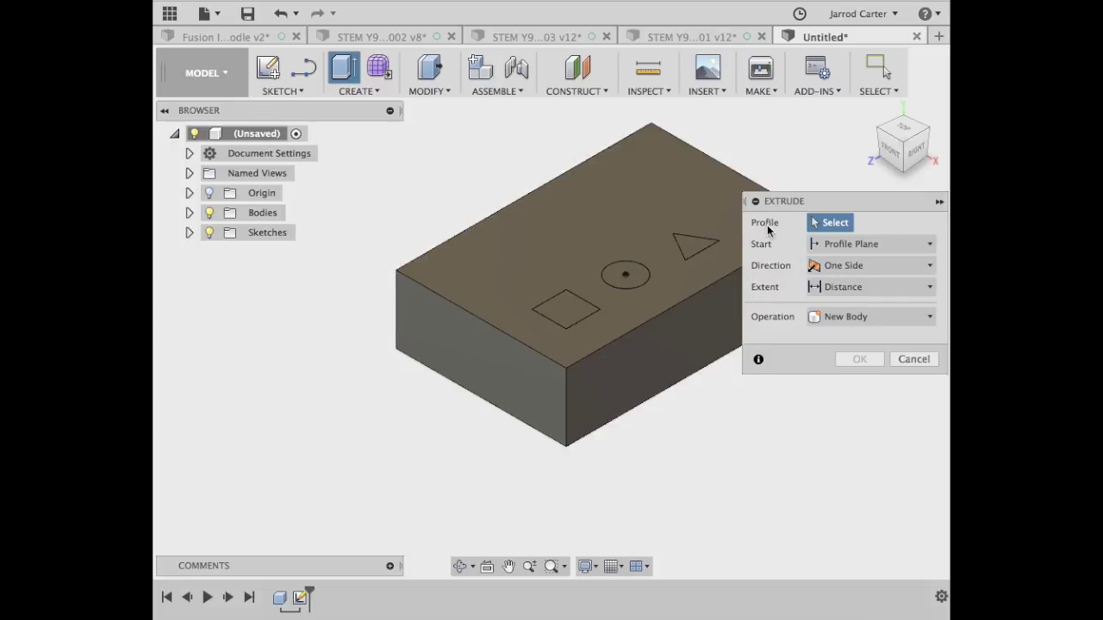
click(569, 317)
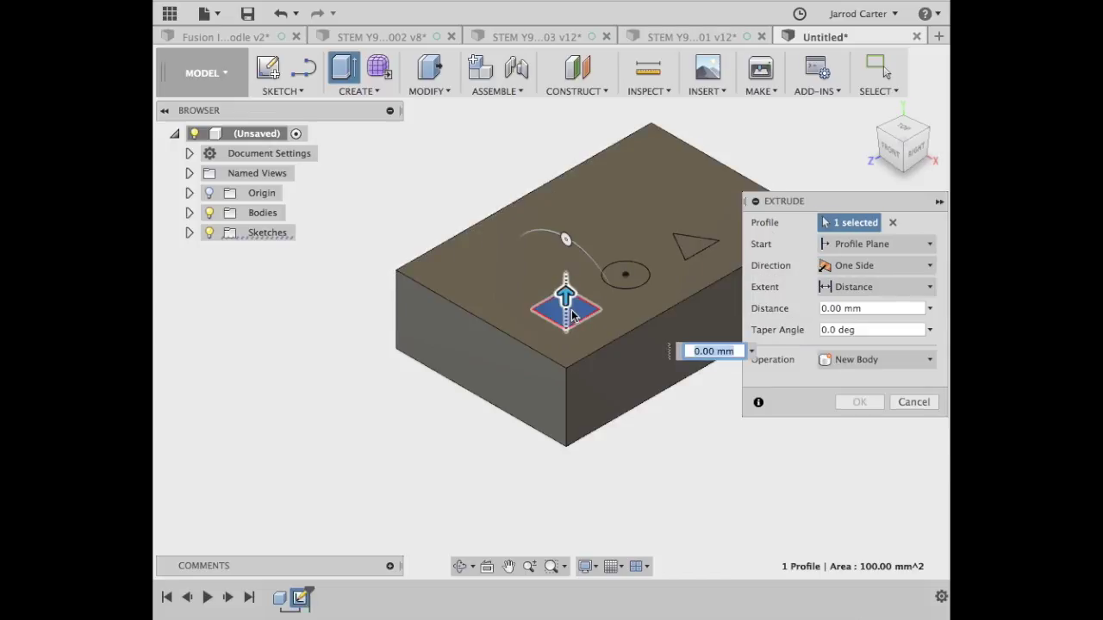
click(637, 278)
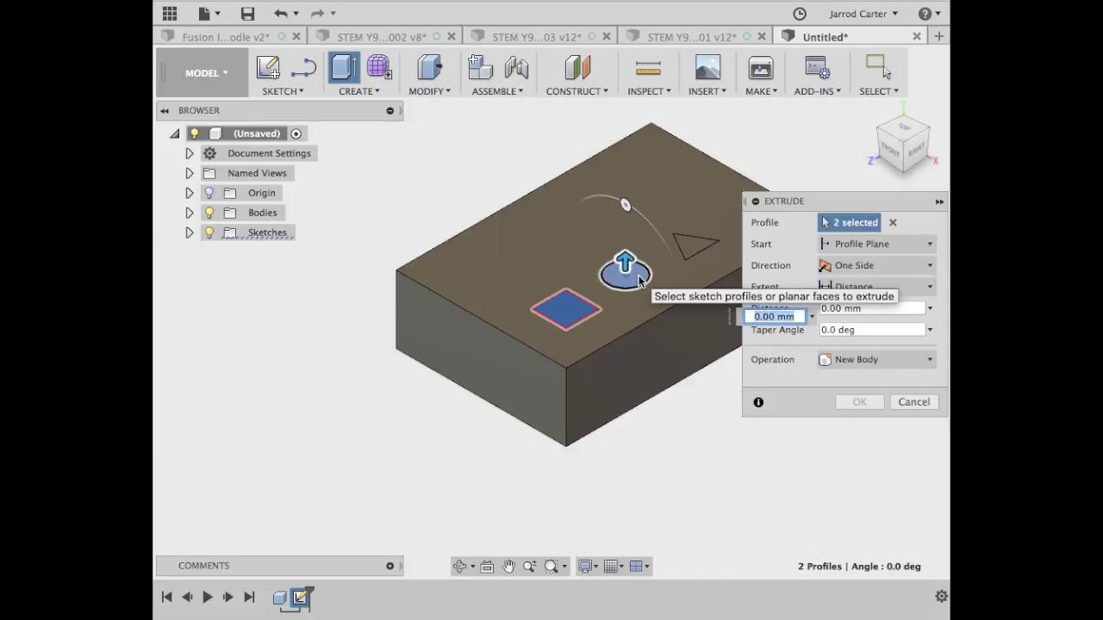
click(696, 249)
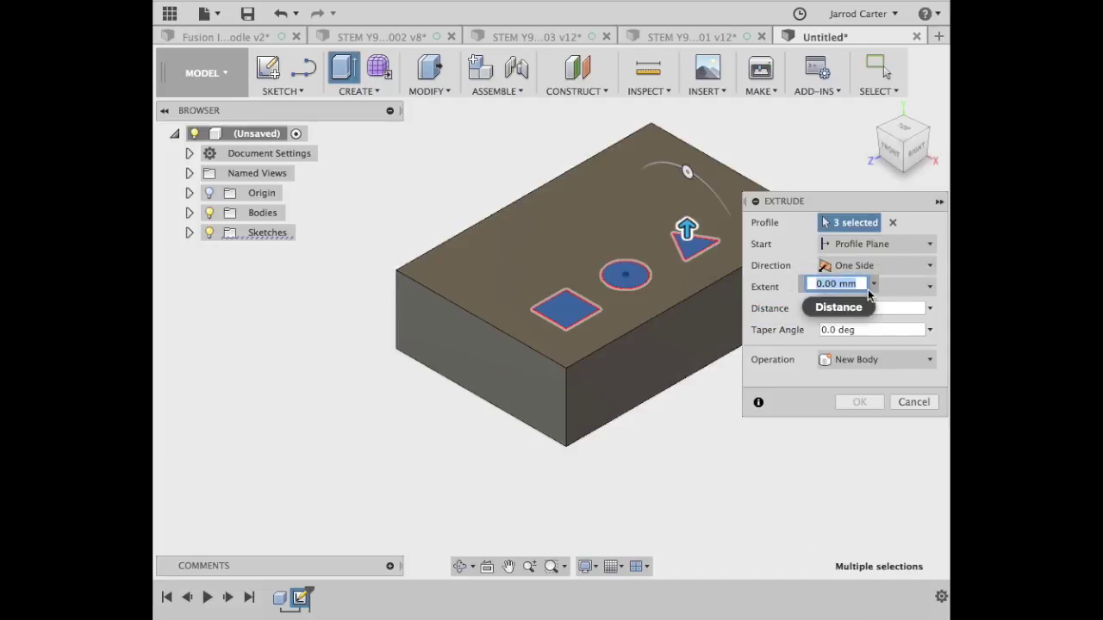
drag(687, 230, 687, 193)
click(829, 244)
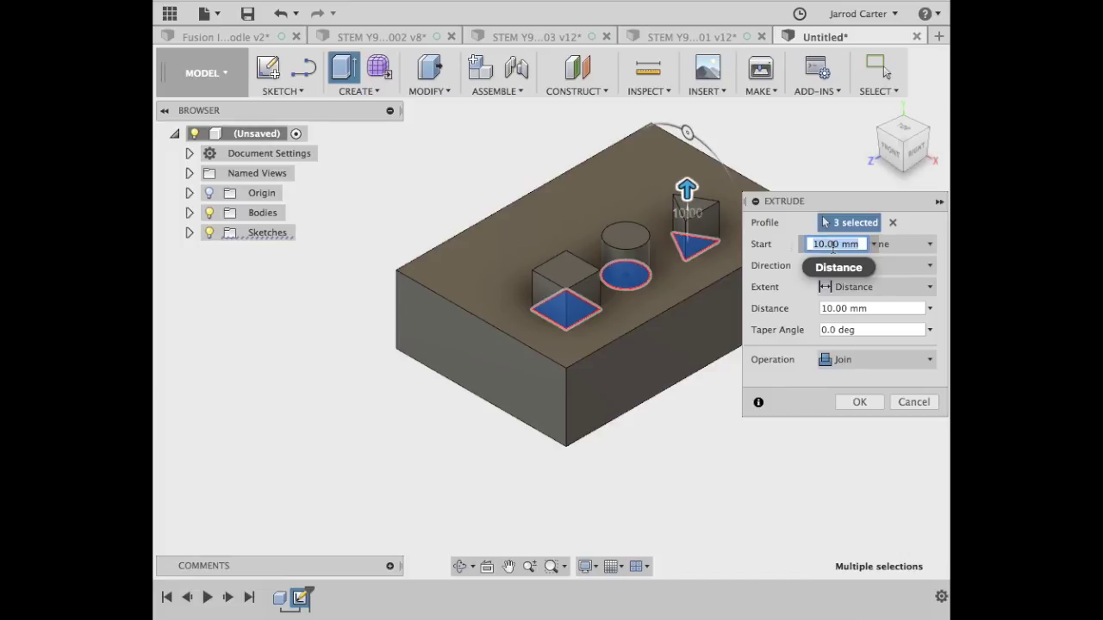
text(5)
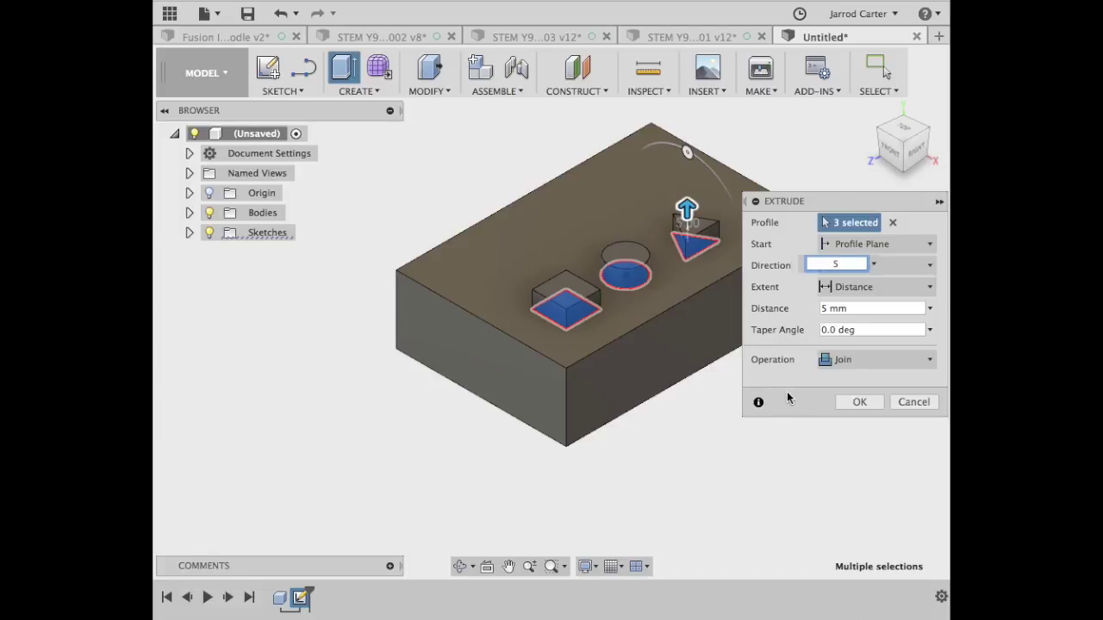
click(859, 403)
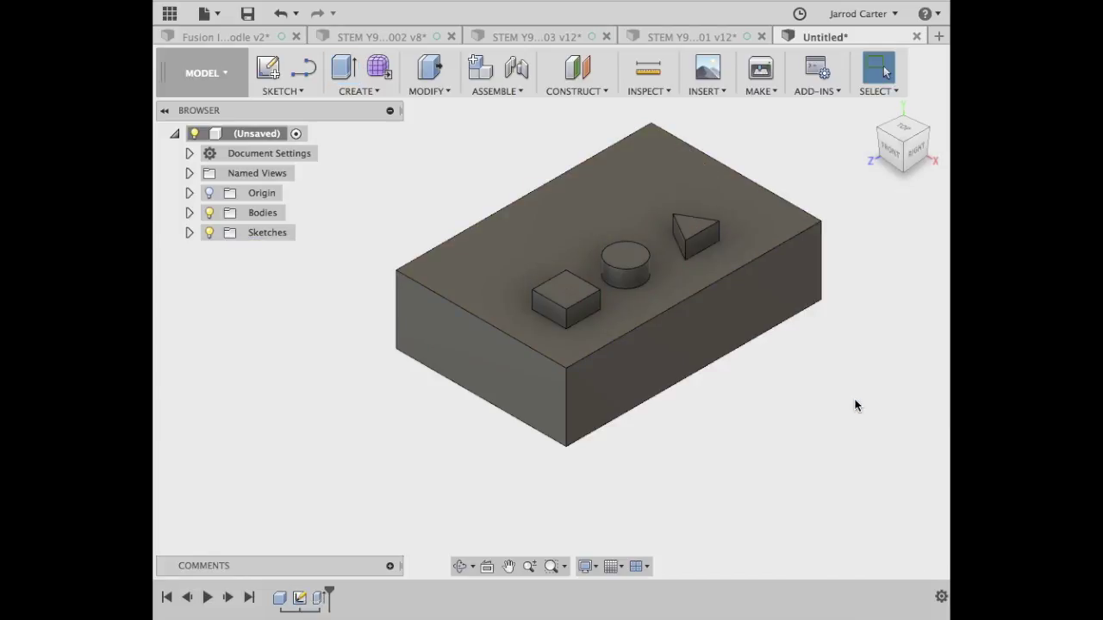